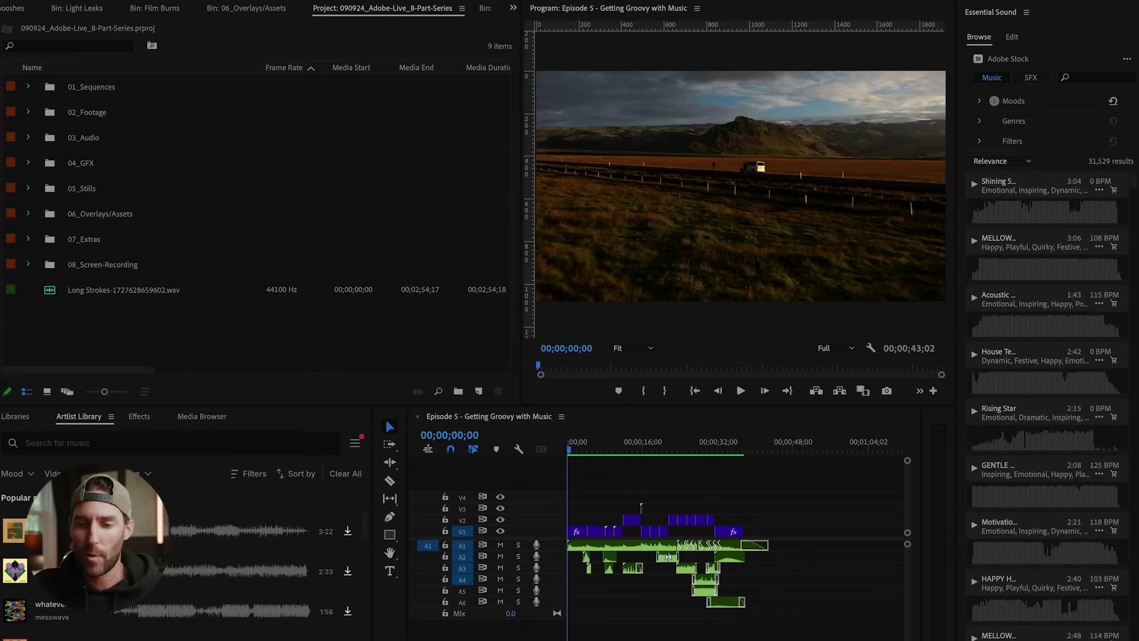
Step: Switch to the Audio workspace and reopen the 03_Audio bin
{"action": "left_click", "coordinate": [1037, 2]}
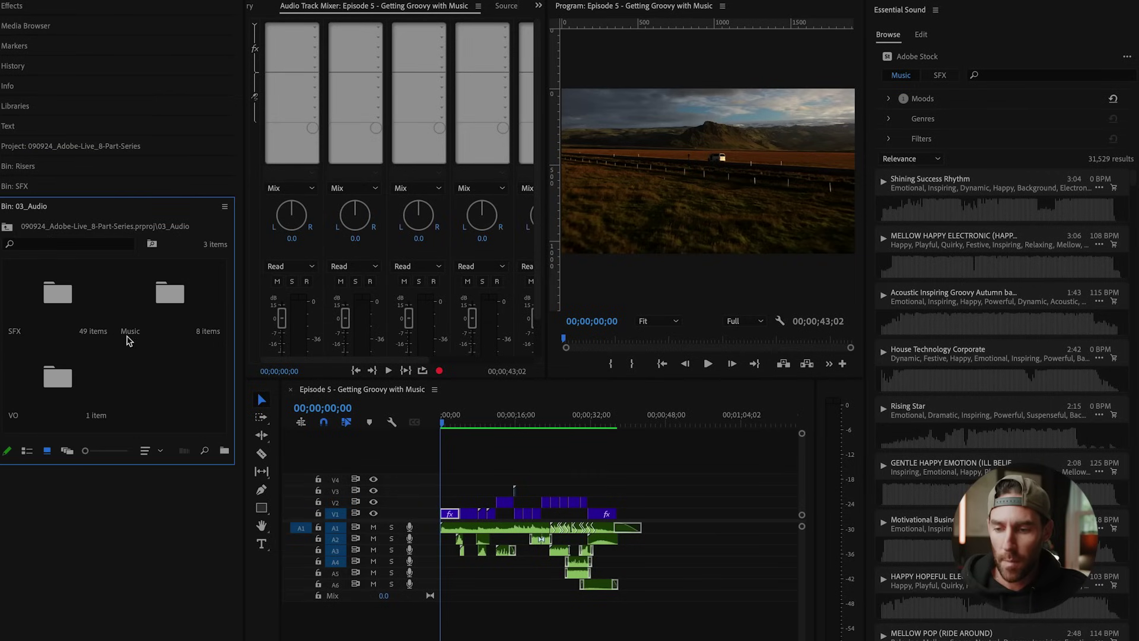
{"action": "left_click", "coordinate": [10, 232]}
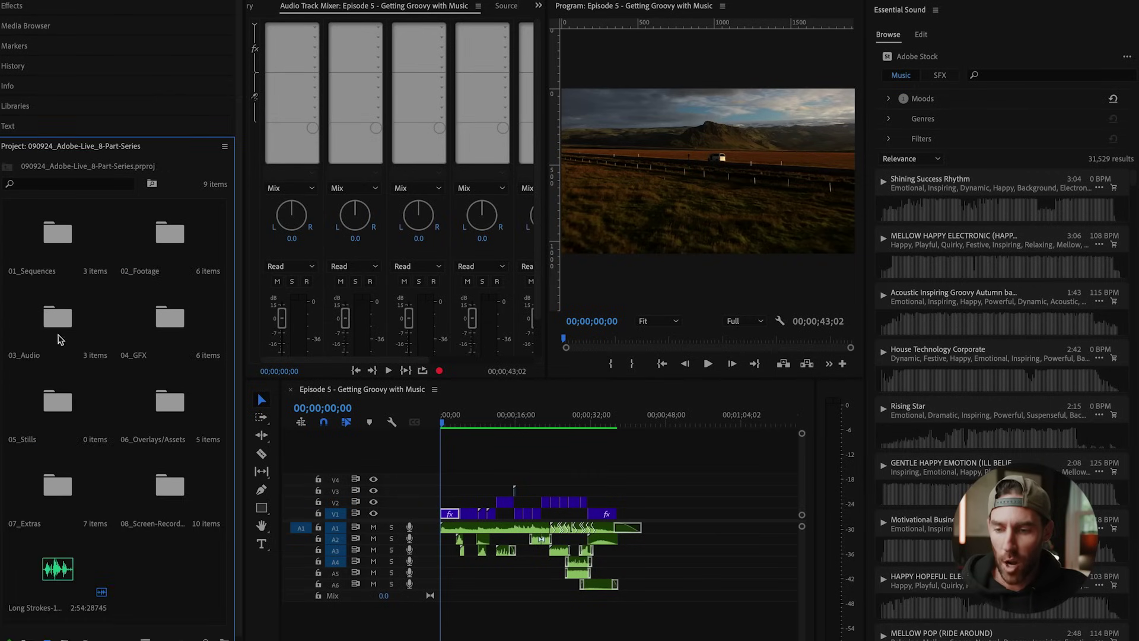
{"action": "double_click", "coordinate": [40, 306]}
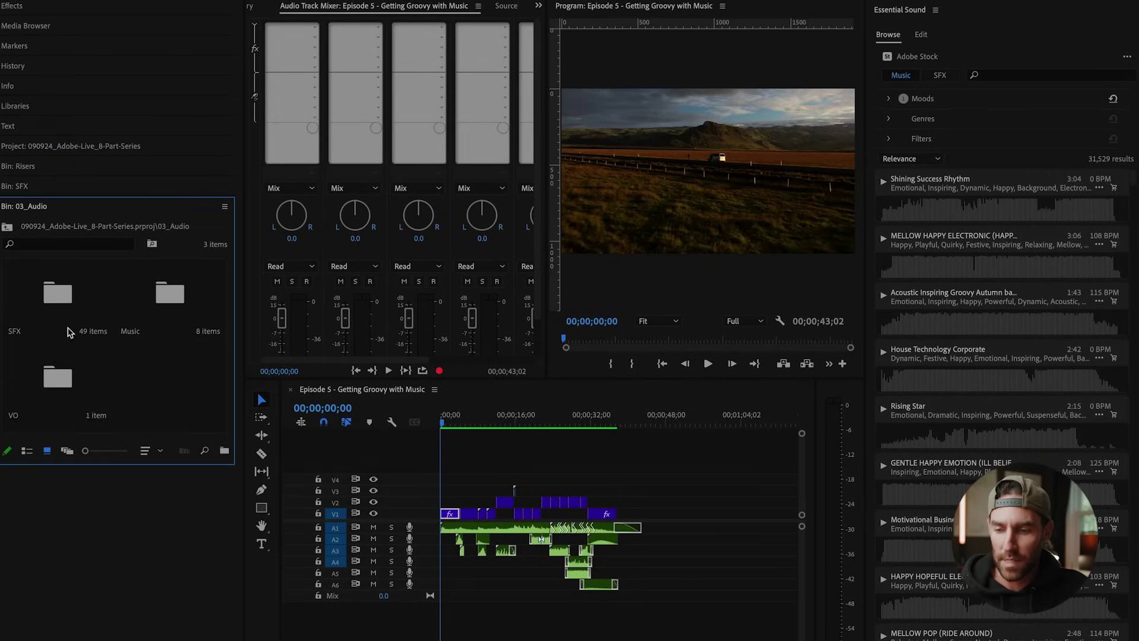
Step: Expand all timeline track heights, start playback, and mute the Audio 1 track
{"action": "left_click", "coordinate": [484, 463]}
{"action": "key", "text": "shift+equal"}
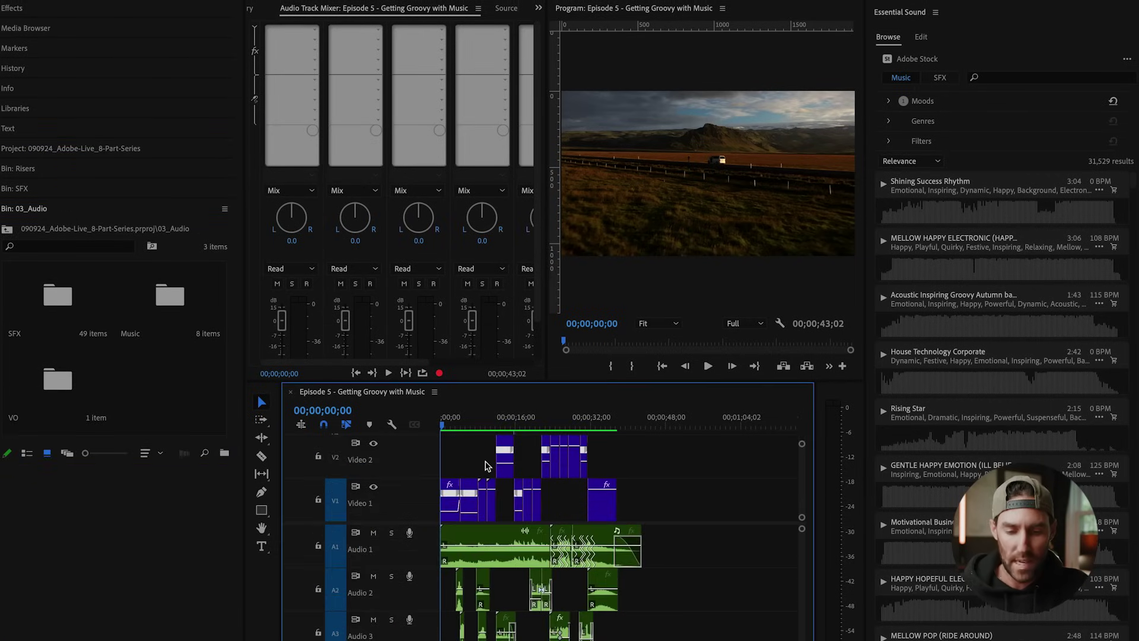
{"action": "scroll", "coordinate": [597, 567], "scroll_direction": "up", "scroll_amount": 2}
{"action": "scroll", "coordinate": [597, 567], "scroll_direction": "down", "scroll_amount": 2}
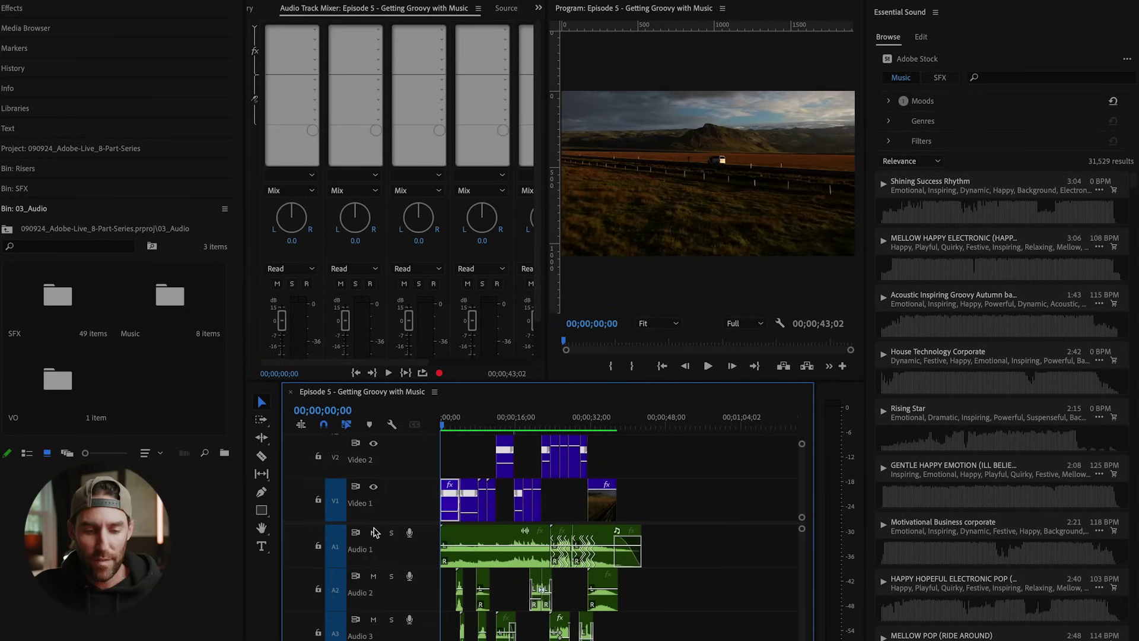
{"action": "key", "text": "space"}
{"action": "left_click", "coordinate": [374, 532]}
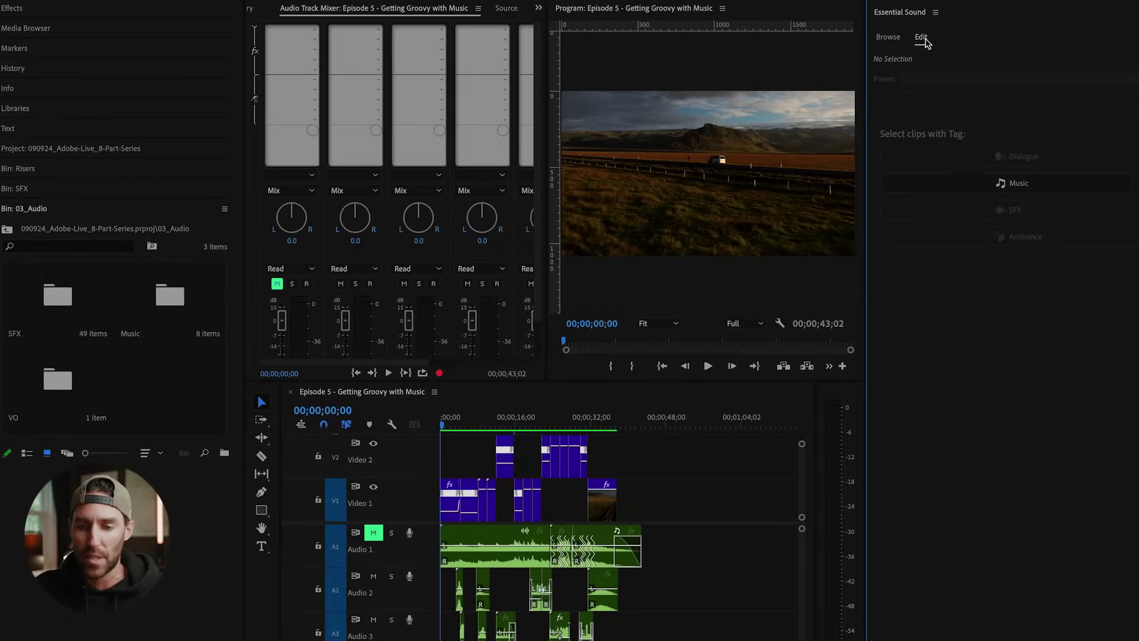
Step: Browse Adobe Stock music and add Epic to the Inspiring mood filter
{"action": "left_click", "coordinate": [889, 38]}
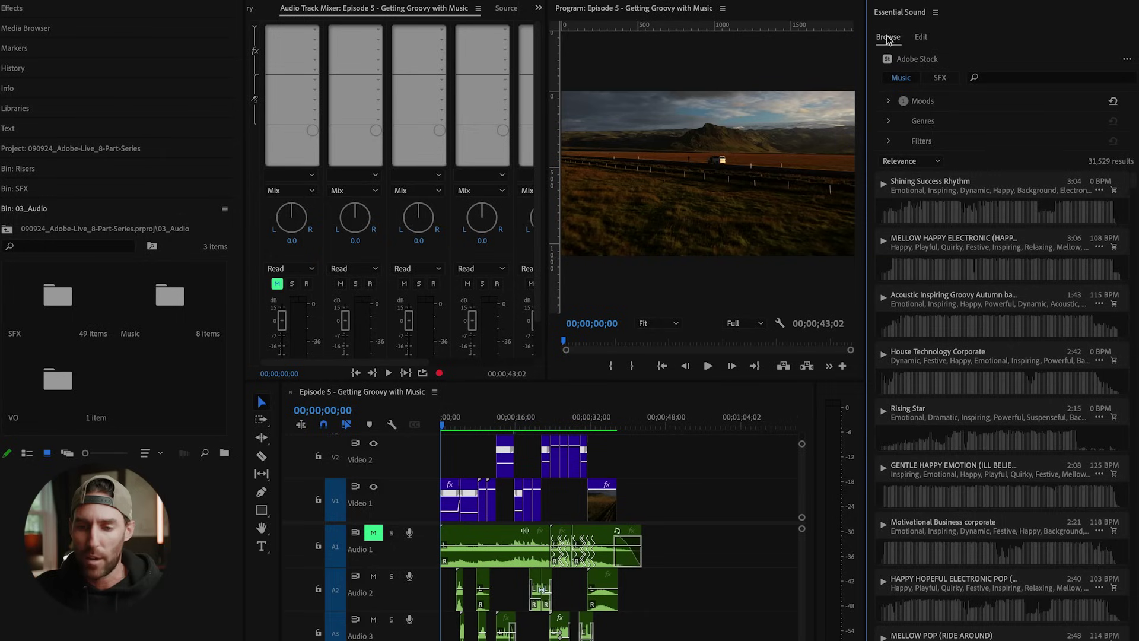
{"action": "left_click", "coordinate": [890, 103]}
{"action": "left_click", "coordinate": [889, 102]}
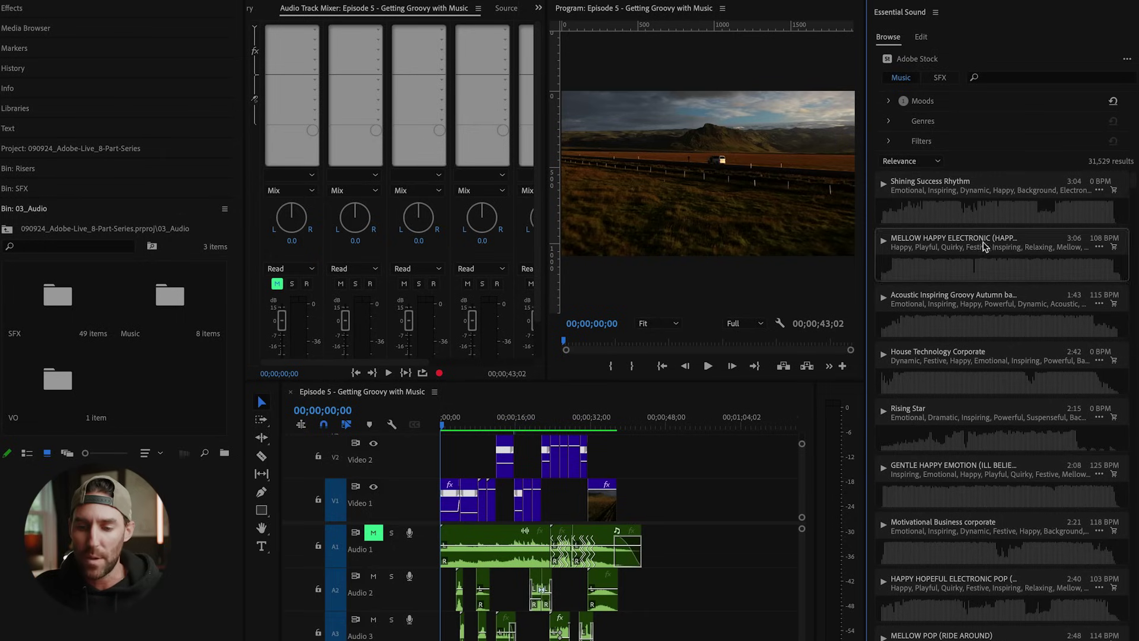
{"action": "scroll", "coordinate": [983, 245], "scroll_direction": "down", "scroll_amount": 10}
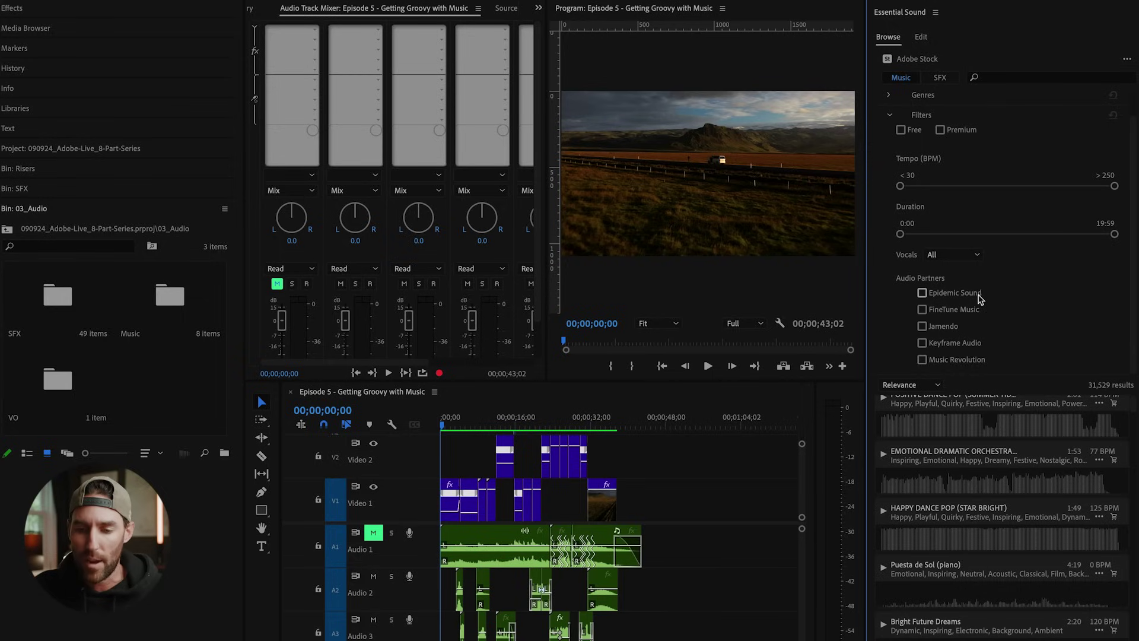
{"action": "scroll", "coordinate": [890, 104], "scroll_direction": "up", "scroll_amount": 1}
{"action": "left_click", "coordinate": [890, 102]}
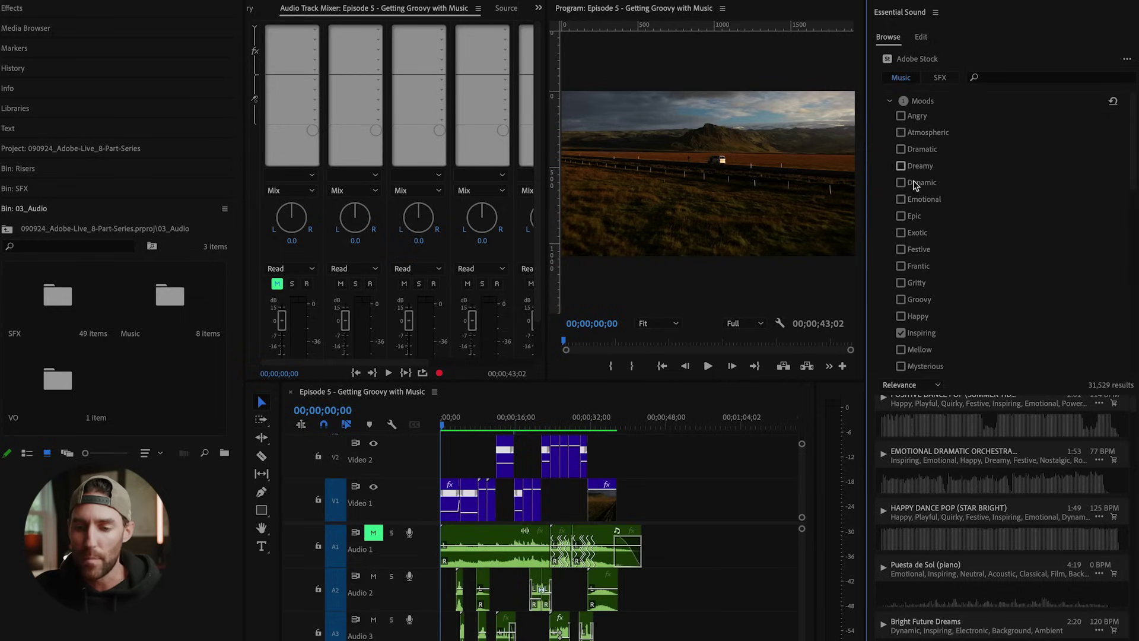
{"action": "left_click", "coordinate": [901, 216]}
Step: Review the Genres filter, then reveal the tempo, duration and vocals filters
{"action": "scroll", "coordinate": [969, 255], "scroll_direction": "down", "scroll_amount": 5}
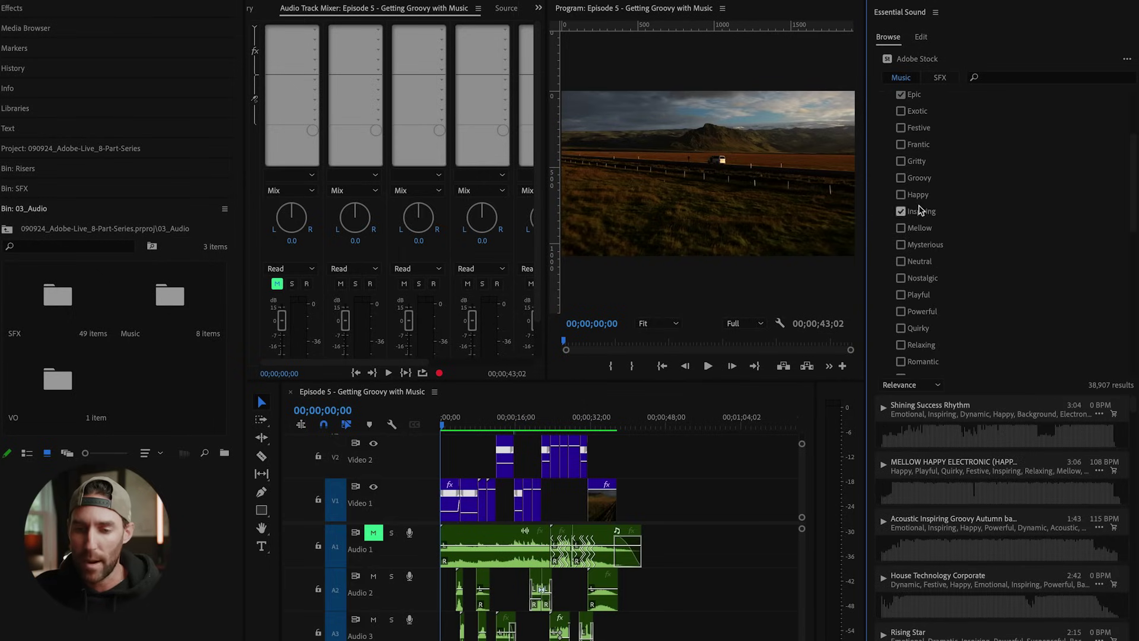
{"action": "scroll", "coordinate": [902, 166], "scroll_direction": "up", "scroll_amount": 5}
{"action": "left_click", "coordinate": [890, 119]}
{"action": "left_click", "coordinate": [890, 120]}
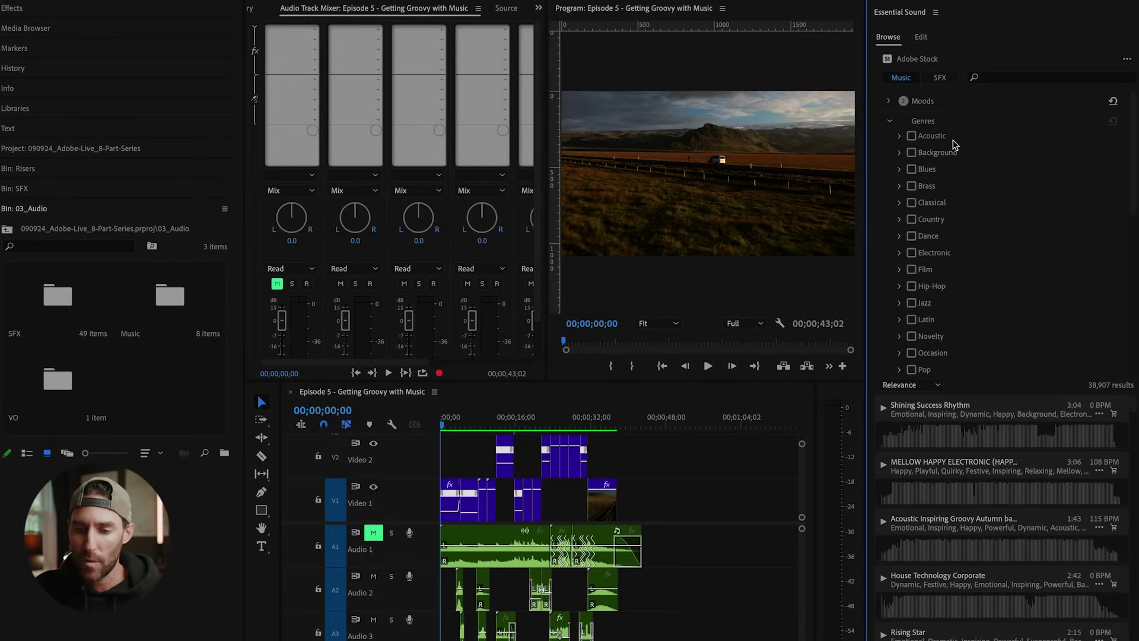
{"action": "left_click", "coordinate": [890, 121]}
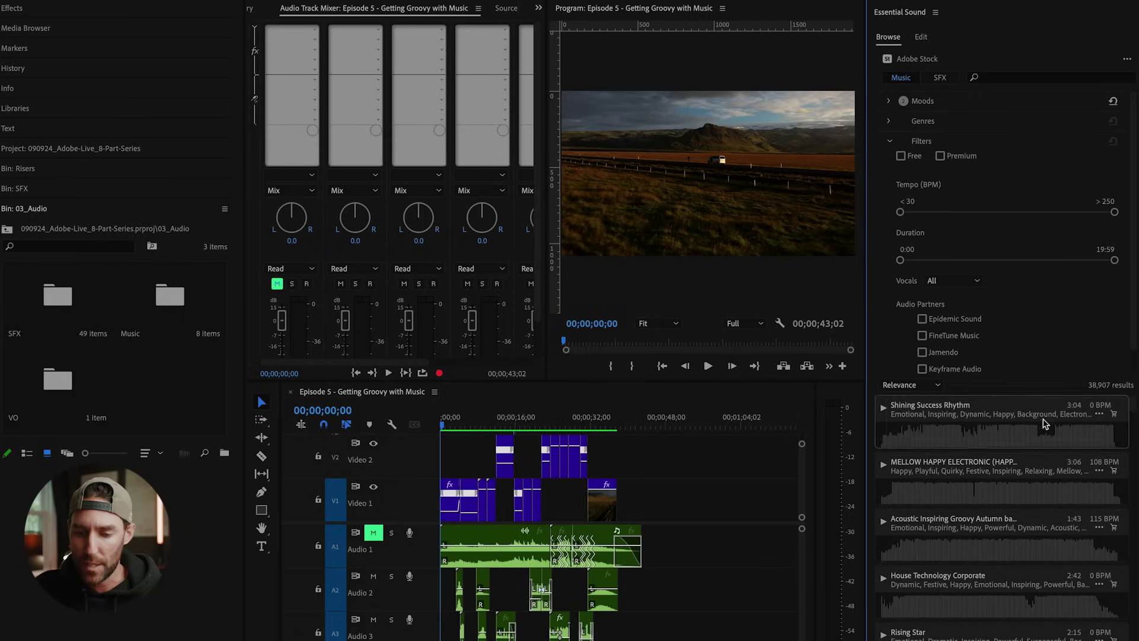
Step: Preview the Shining Success Rhythm and Motivational Business corporate Stock tracks
{"action": "left_click", "coordinate": [883, 409]}
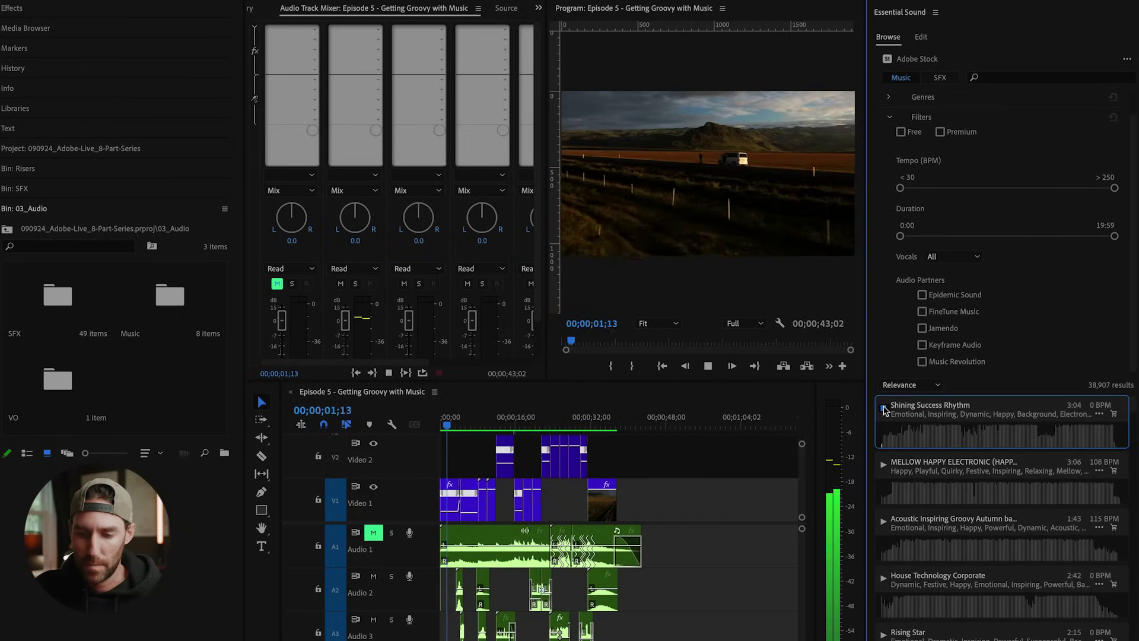
{"action": "scroll", "coordinate": [884, 457], "scroll_direction": "down", "scroll_amount": 5}
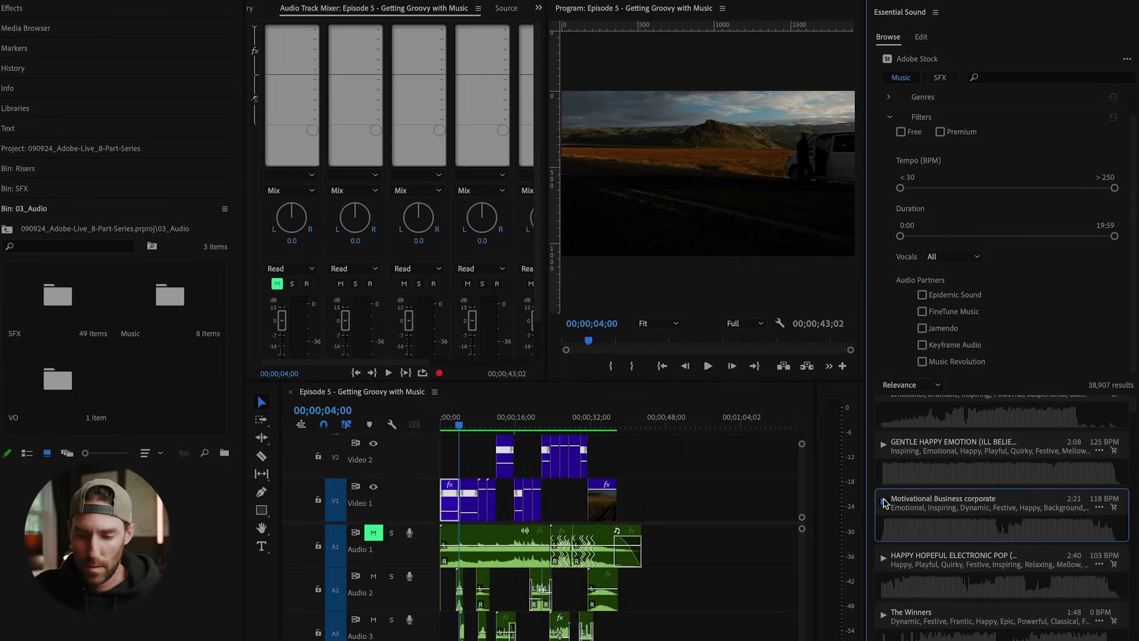
{"action": "left_click", "coordinate": [884, 504]}
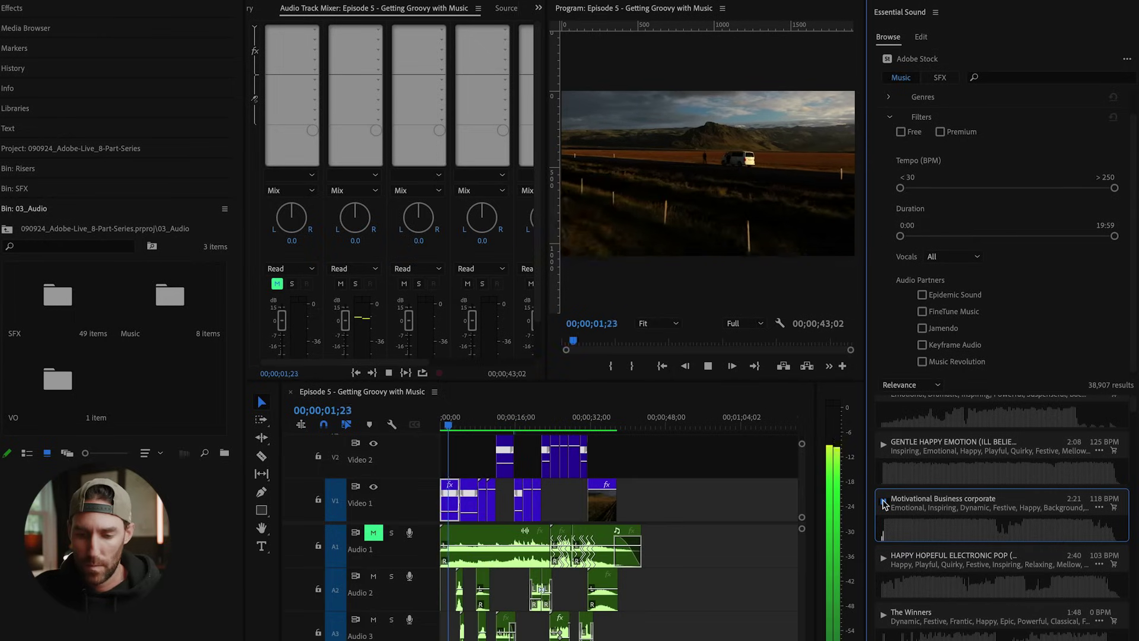
{"action": "left_click", "coordinate": [884, 504]}
{"action": "scroll", "coordinate": [930, 514], "scroll_direction": "down", "scroll_amount": 2}
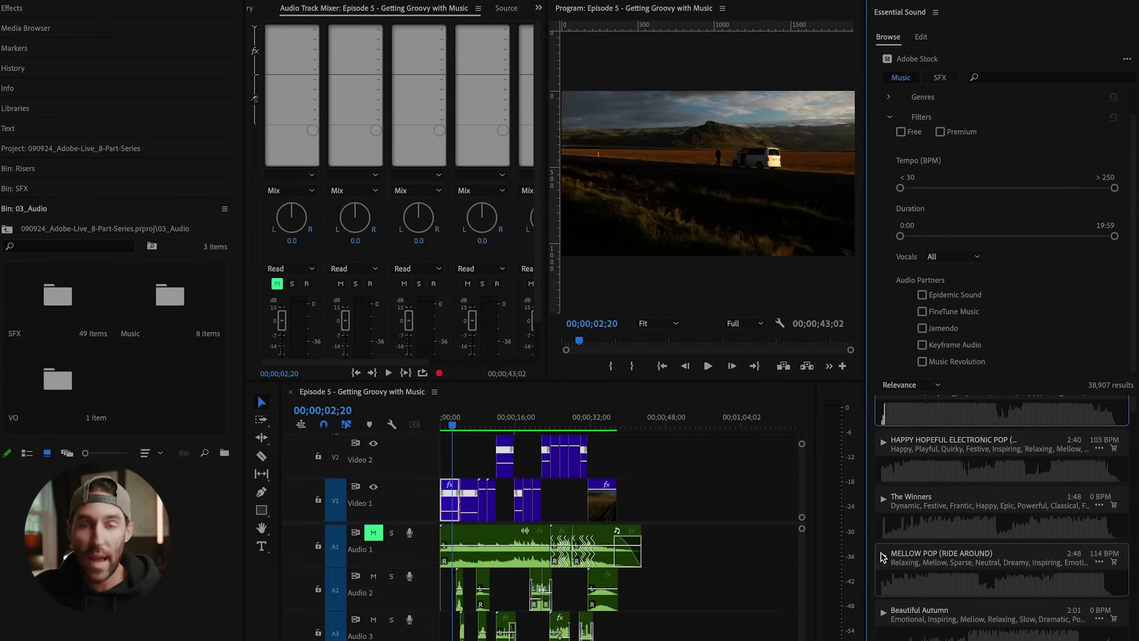
{"action": "scroll", "coordinate": [885, 558], "scroll_direction": "up", "scroll_amount": 10}
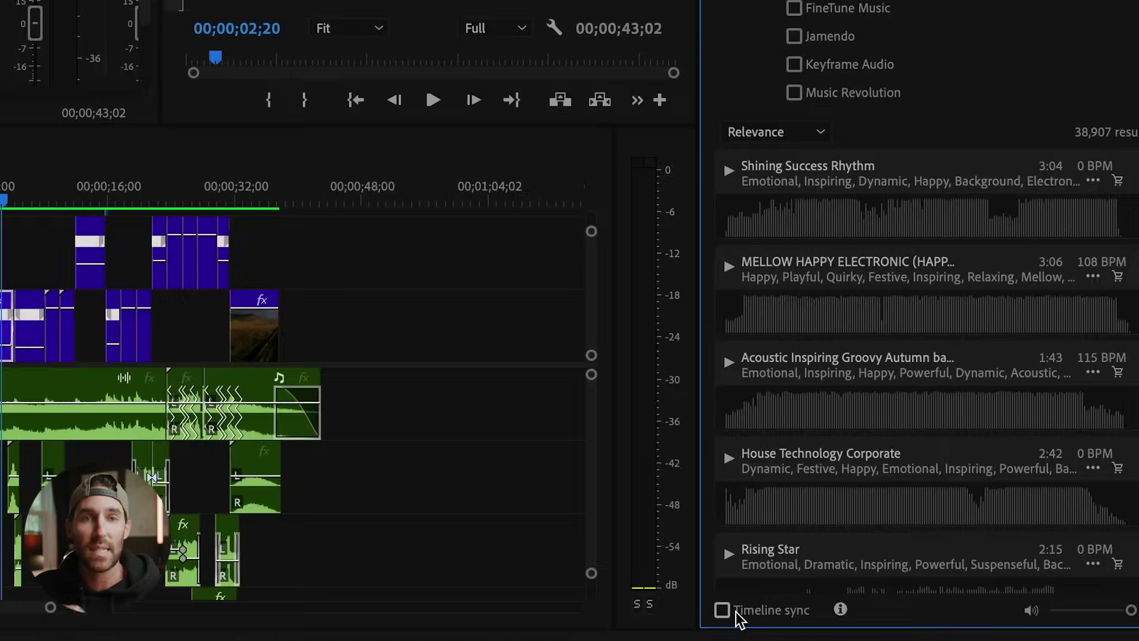
Step: Enable Timeline sync and audition Motivational Business corporate against the sequence
{"action": "left_click", "coordinate": [880, 627]}
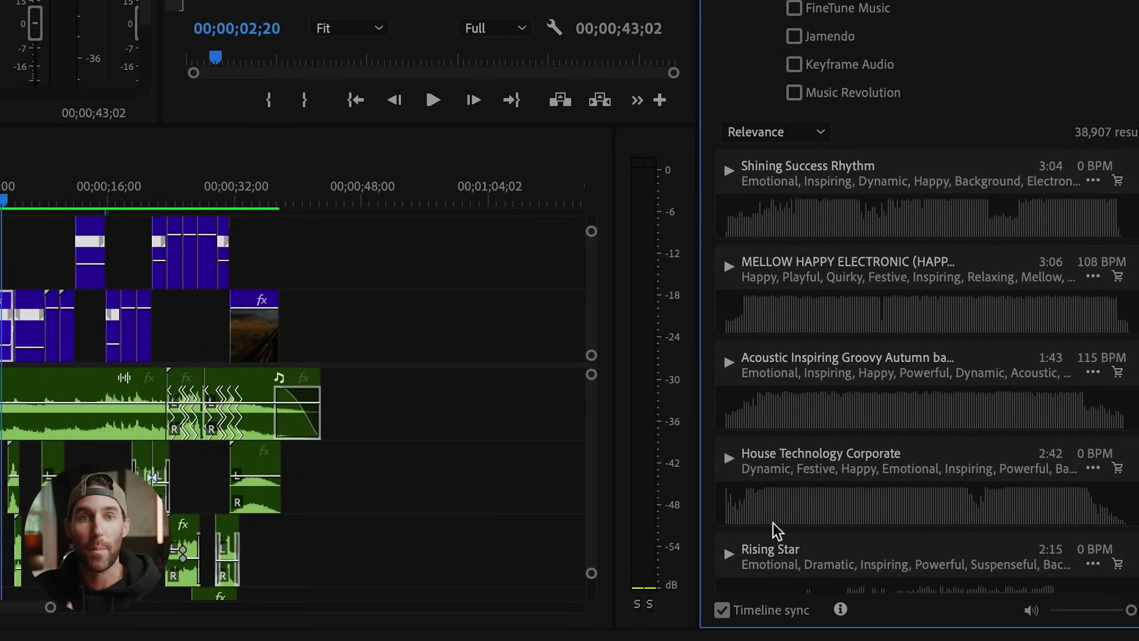
{"action": "scroll", "coordinate": [884, 486], "scroll_direction": "down", "scroll_amount": 4}
{"action": "left_click", "coordinate": [884, 488]}
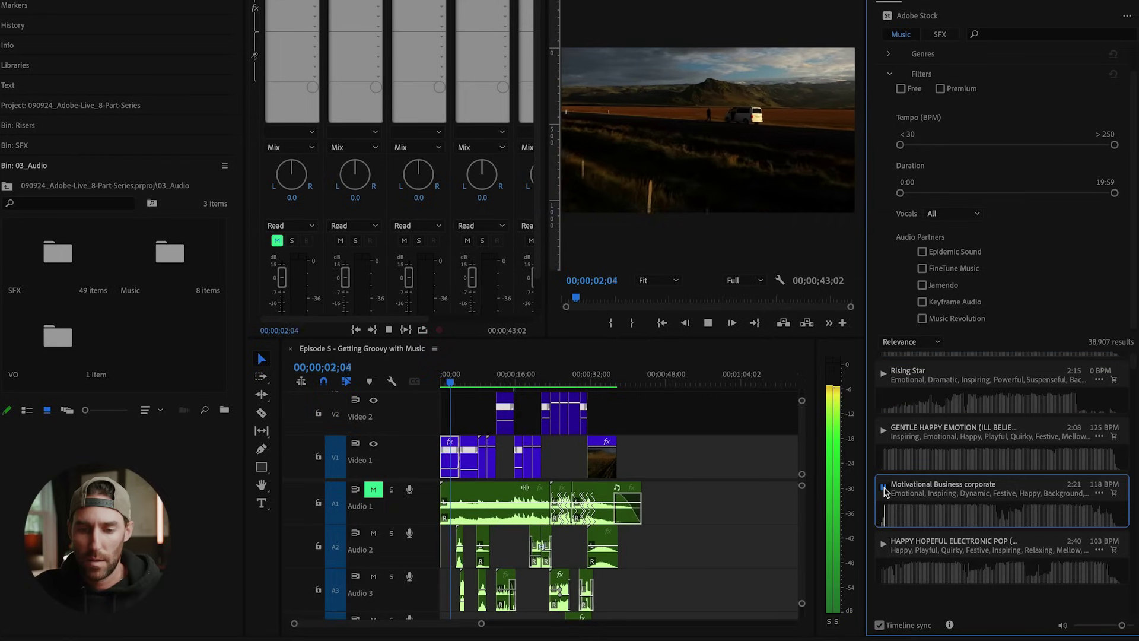
{"action": "left_click", "coordinate": [884, 490]}
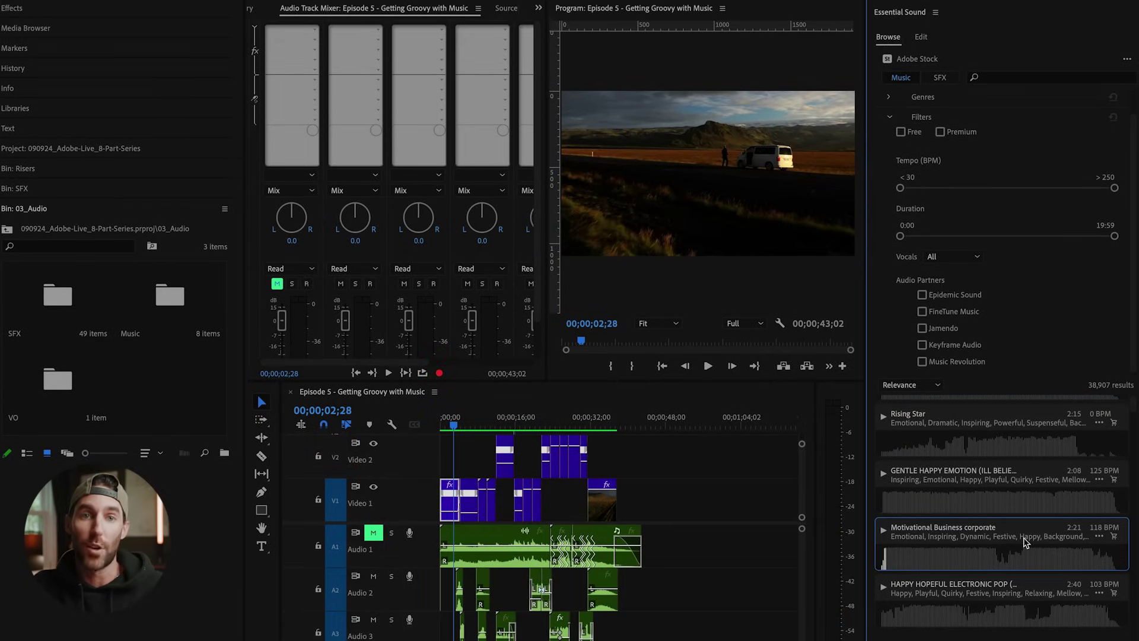
{"action": "scroll", "coordinate": [1044, 474], "scroll_direction": "up", "scroll_amount": 4}
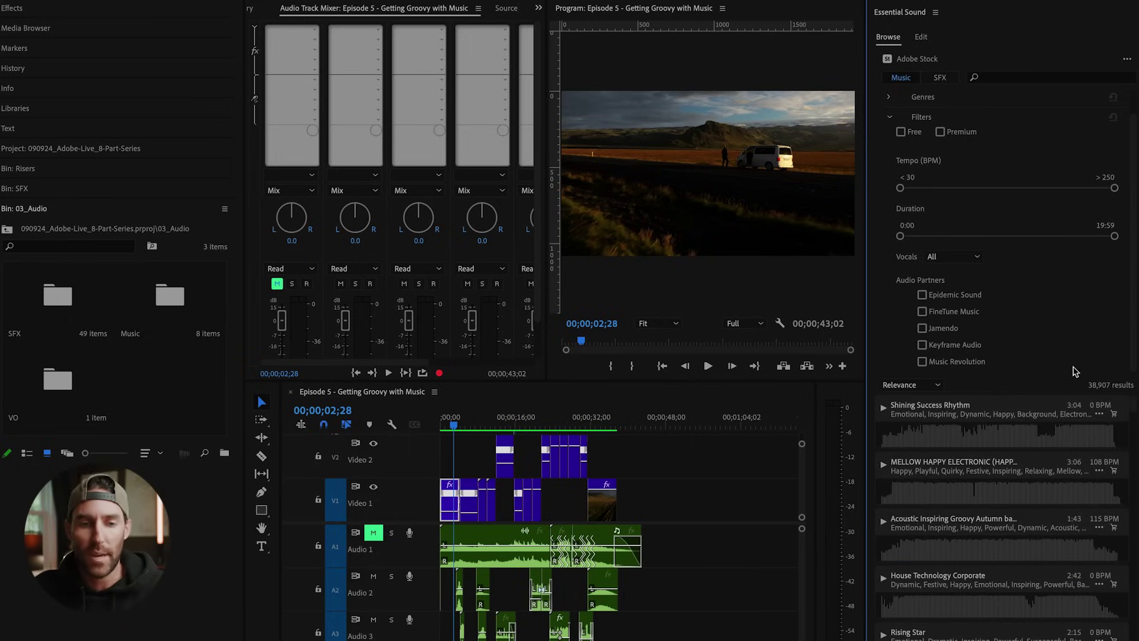
{"action": "left_click", "coordinate": [426, 0]}
Step: Open the Artlist Library panel from the Window > Extensions menu
{"action": "mouse_move", "coordinate": [443, 26]}
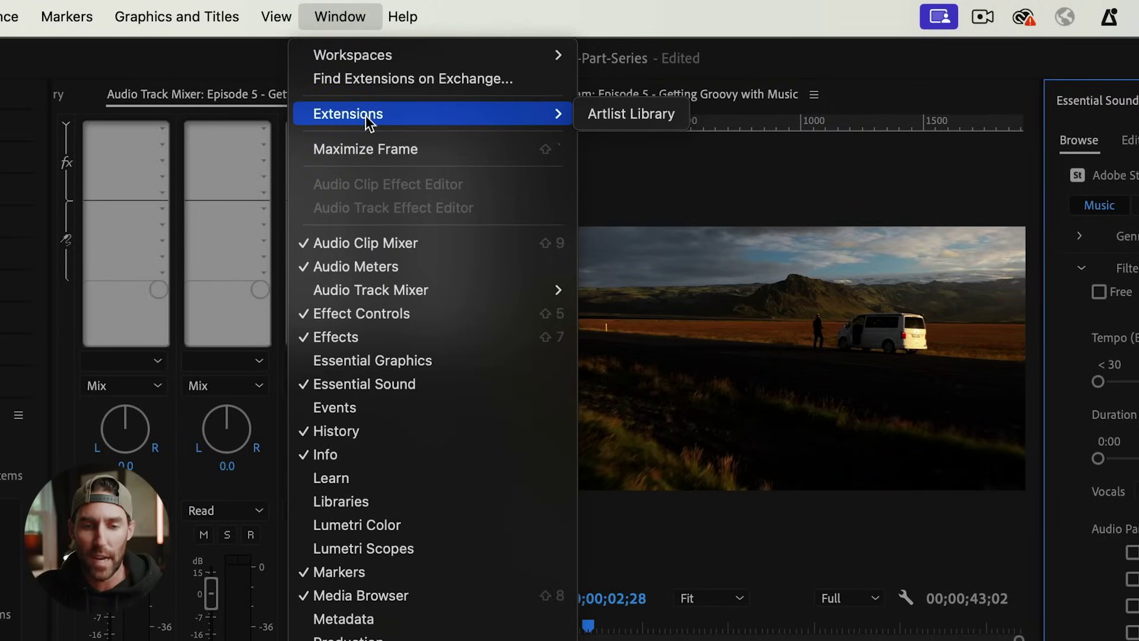
{"action": "left_click", "coordinate": [646, 116]}
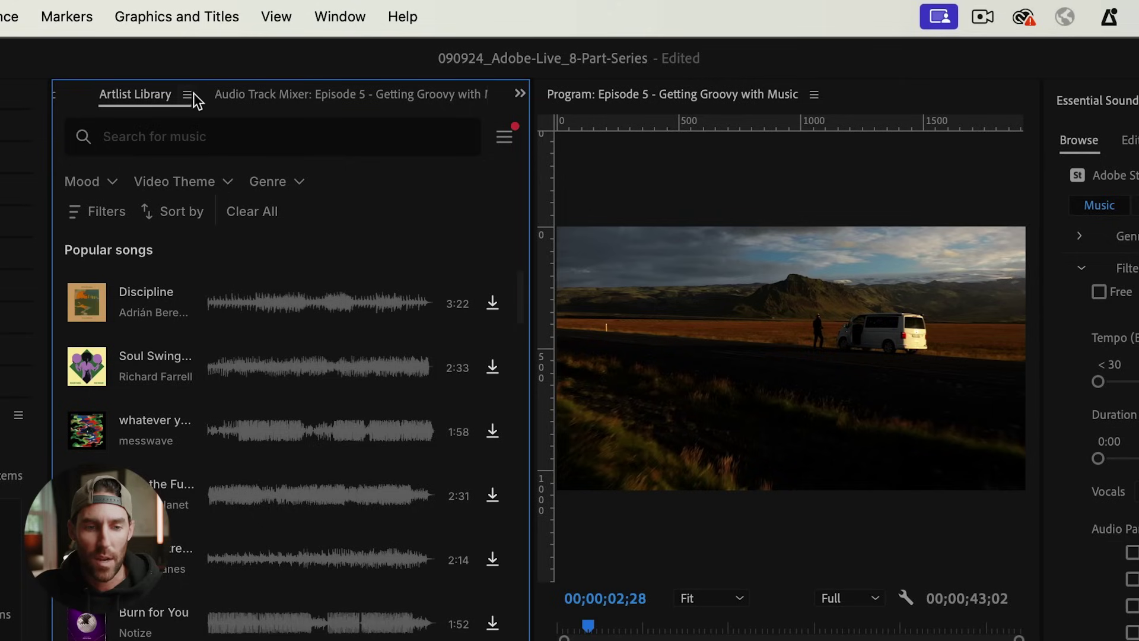
{"action": "scroll", "coordinate": [222, 422], "scroll_direction": "down", "scroll_amount": 2}
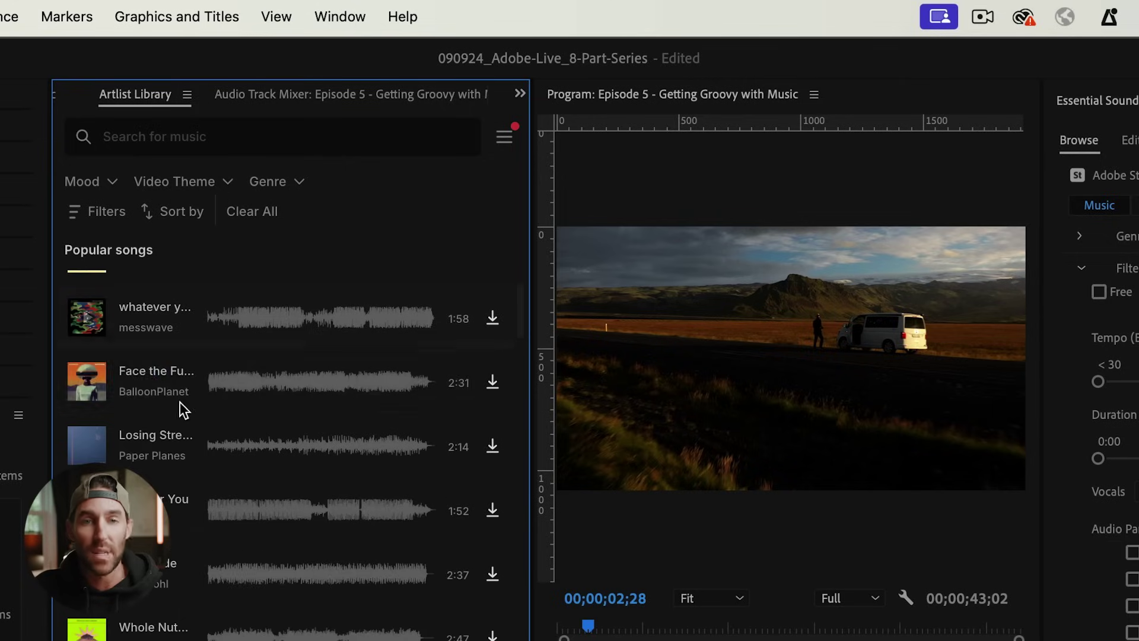
{"action": "scroll", "coordinate": [178, 407], "scroll_direction": "up", "scroll_amount": 2}
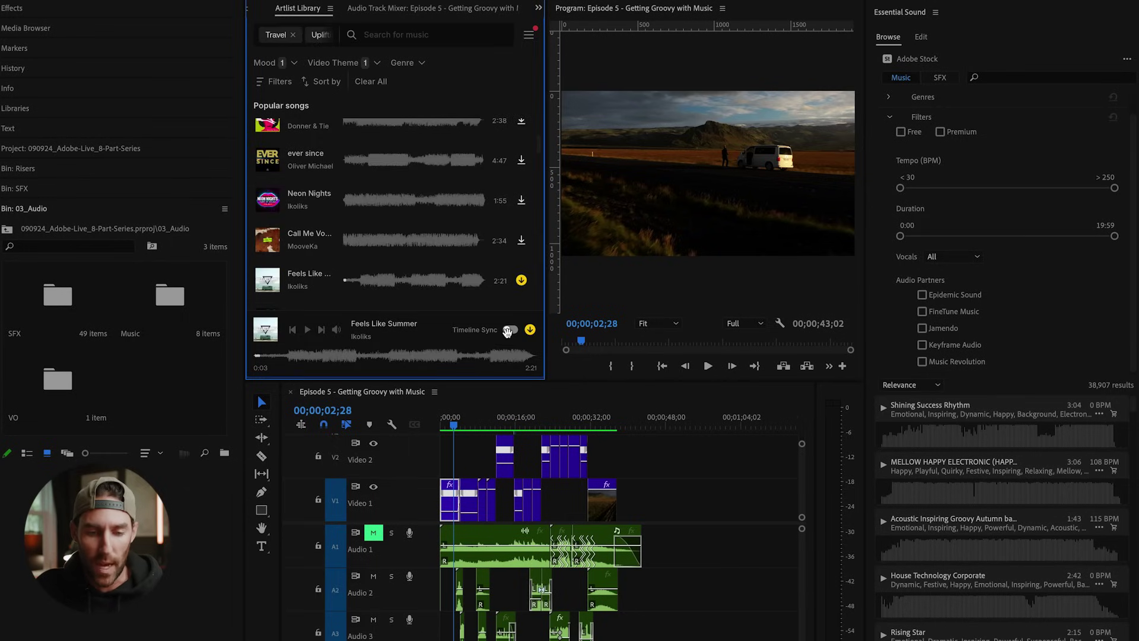
Step: Sync Artlist previews with the timeline and audition Feels Like Summer
{"action": "left_click", "coordinate": [509, 331]}
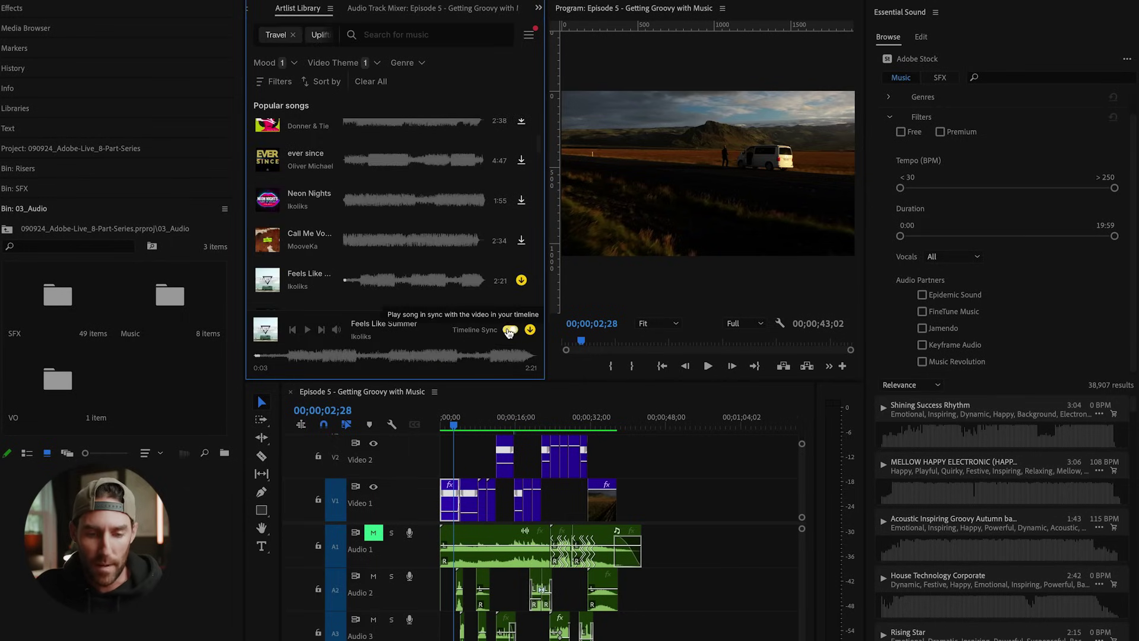
{"action": "left_click", "coordinate": [270, 280]}
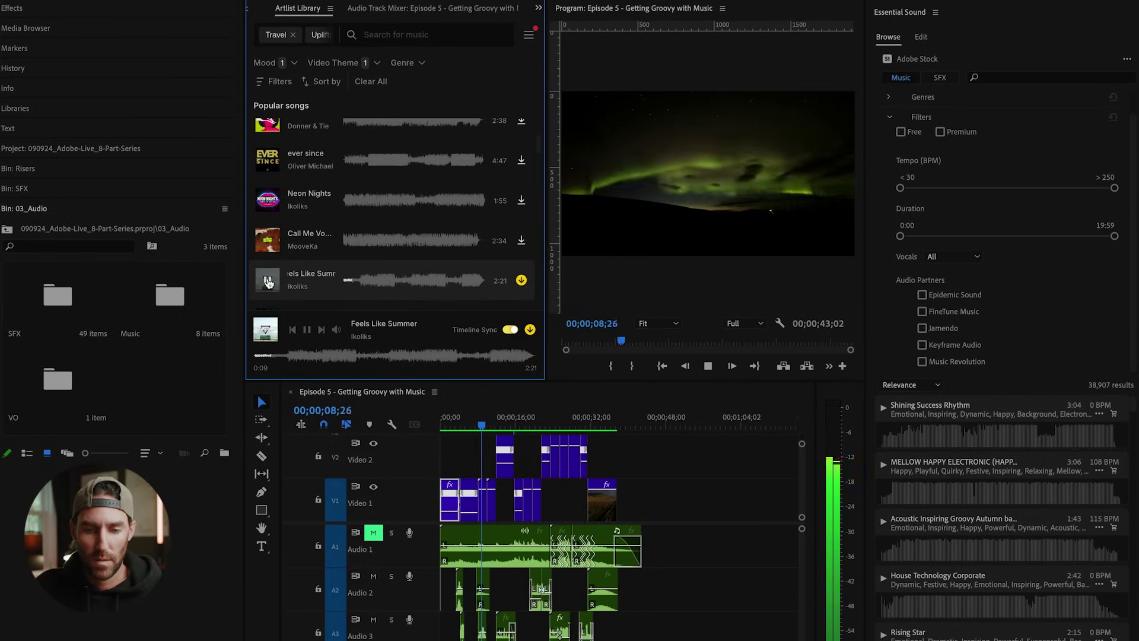
{"action": "left_click", "coordinate": [267, 281]}
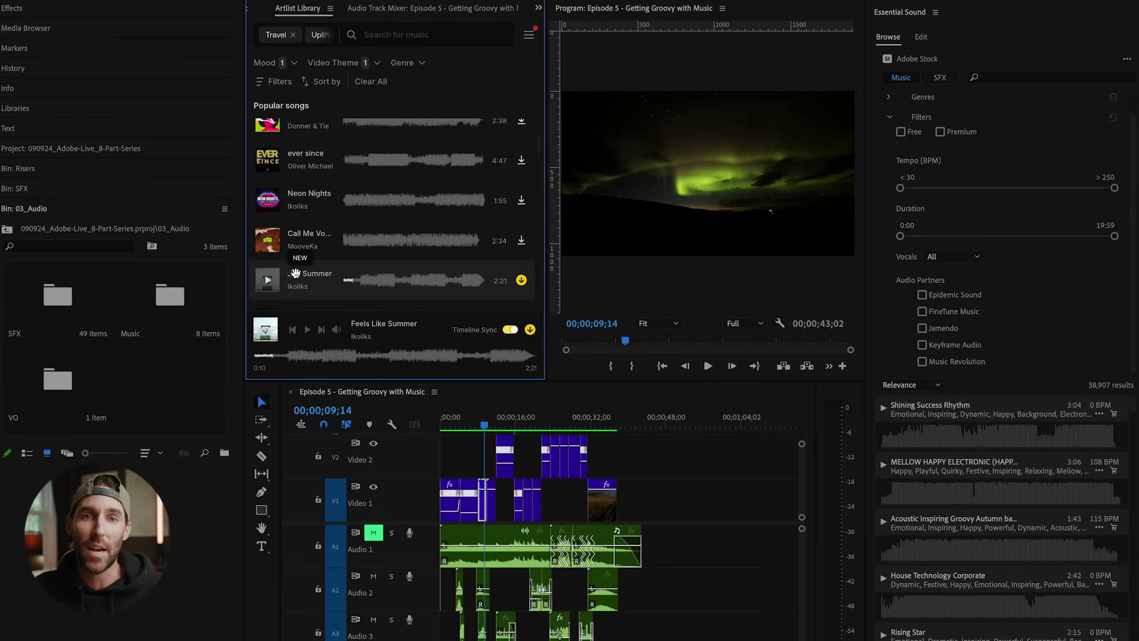
Step: Download Call Me Voodoo and return to the project's top-level folders
{"action": "scroll", "coordinate": [385, 271], "scroll_direction": "down", "scroll_amount": 1}
{"action": "left_click", "coordinate": [523, 219]}
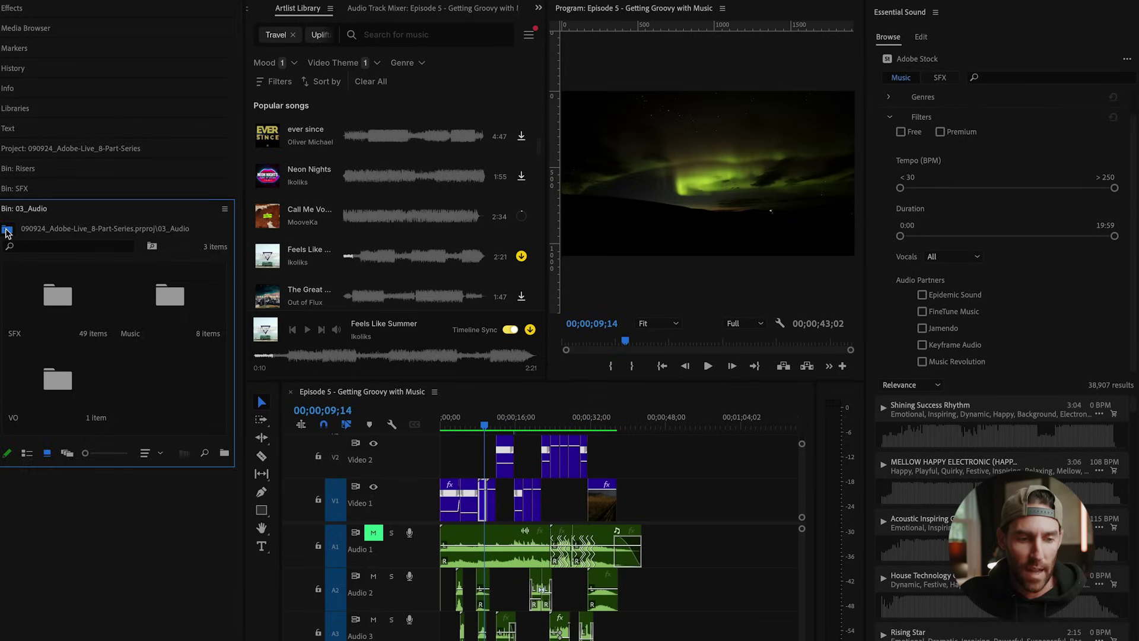
{"action": "left_click", "coordinate": [7, 128]}
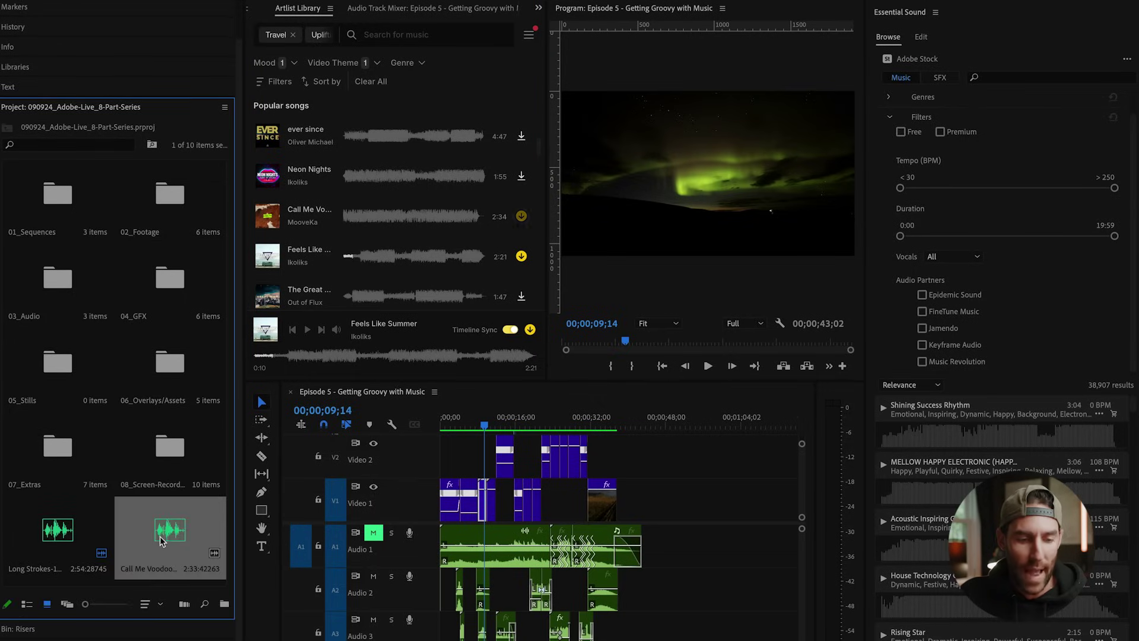
Step: Preview the downloaded song and drop Long Strokes onto Audio 1 at sequence start
{"action": "double_click", "coordinate": [171, 536]}
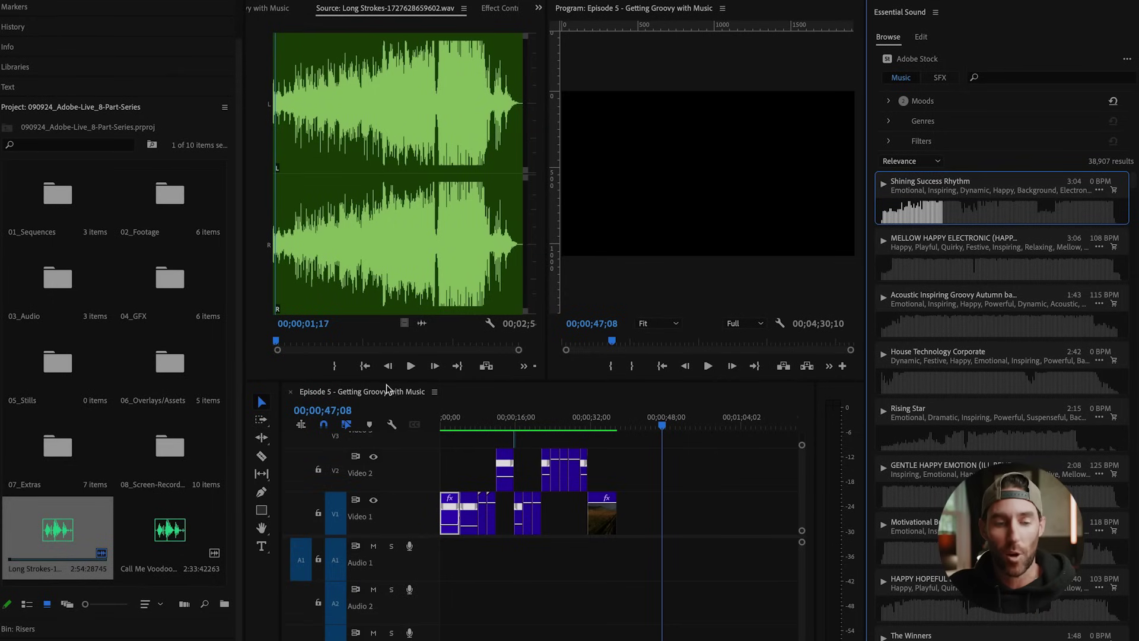
{"action": "left_click", "coordinate": [73, 528]}
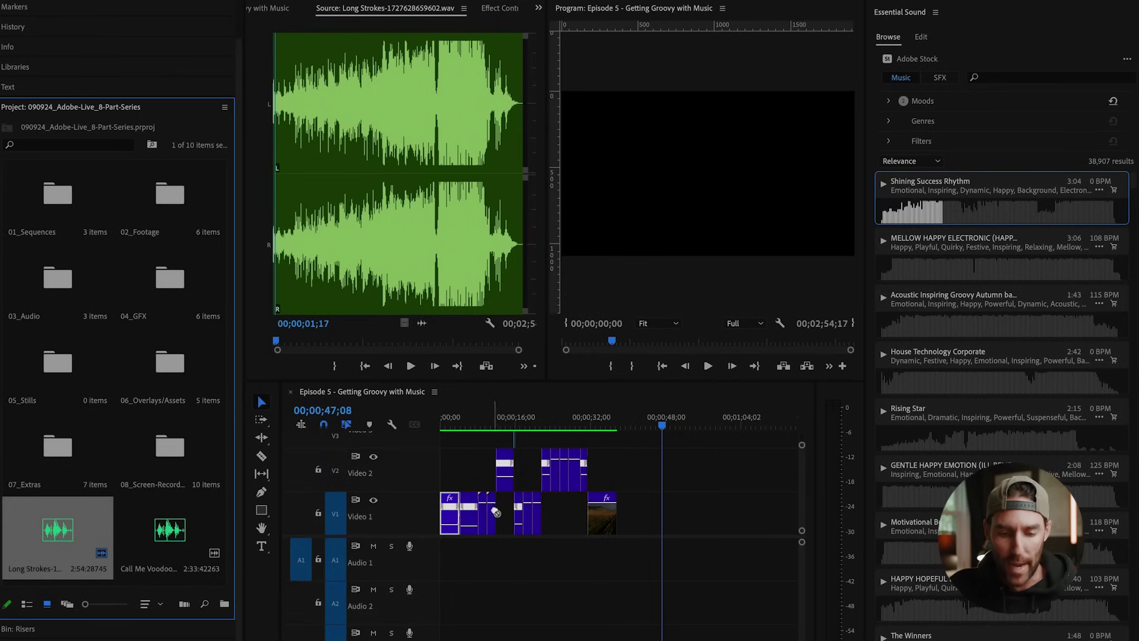
{"action": "left_click_drag", "start_coordinate": [495, 512], "coordinate": [442, 514]}
Step: Fit the sequence in view, play it with the music, and scrub toward the music's end
{"action": "key", "text": "backslash"}
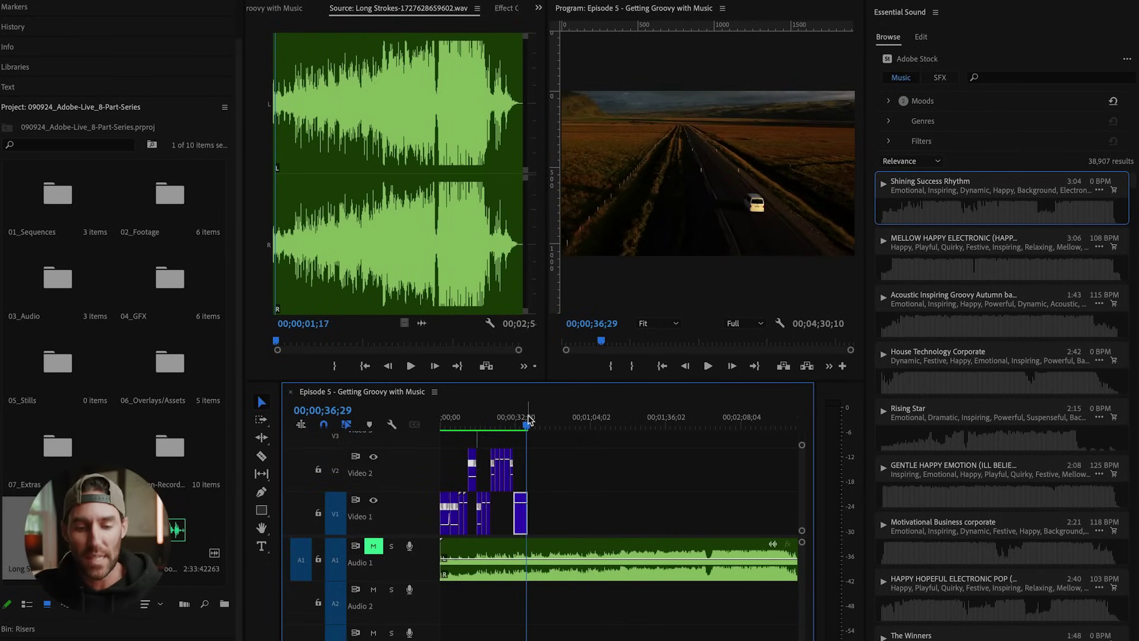
{"action": "key", "text": "space"}
{"action": "key", "text": "minus"}
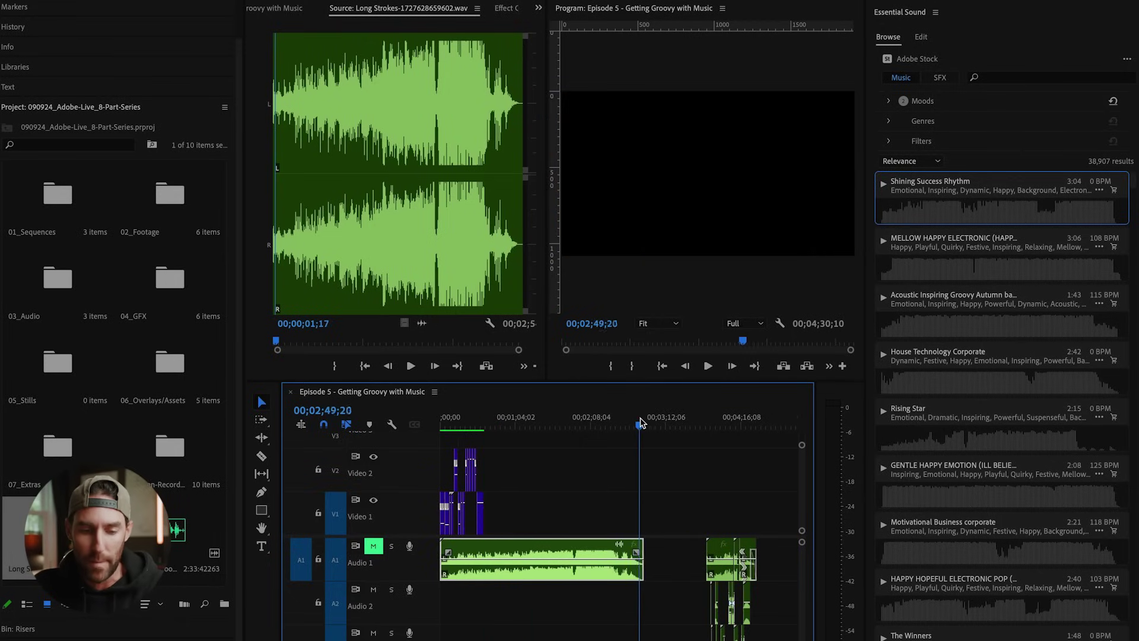
{"action": "left_click_drag", "start_coordinate": [640, 422], "coordinate": [643, 422]}
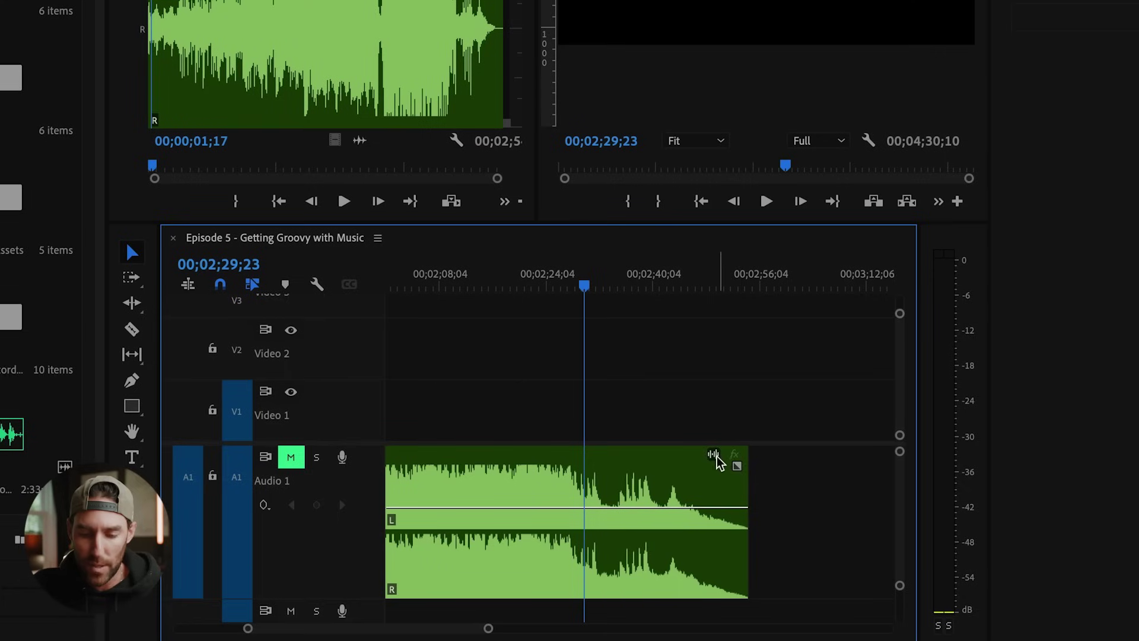
Step: Tag Long Strokes as Music in Essential Sound and remix it to a 00;00;38;00 target duration
{"action": "left_click", "coordinate": [713, 455]}
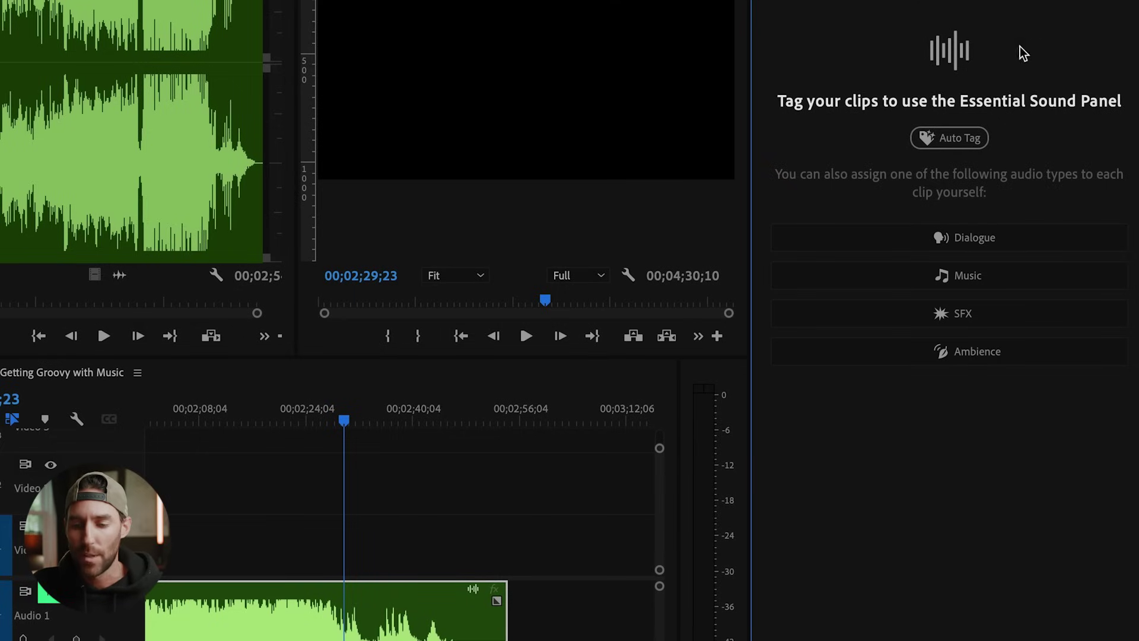
{"action": "left_click", "coordinate": [1017, 279]}
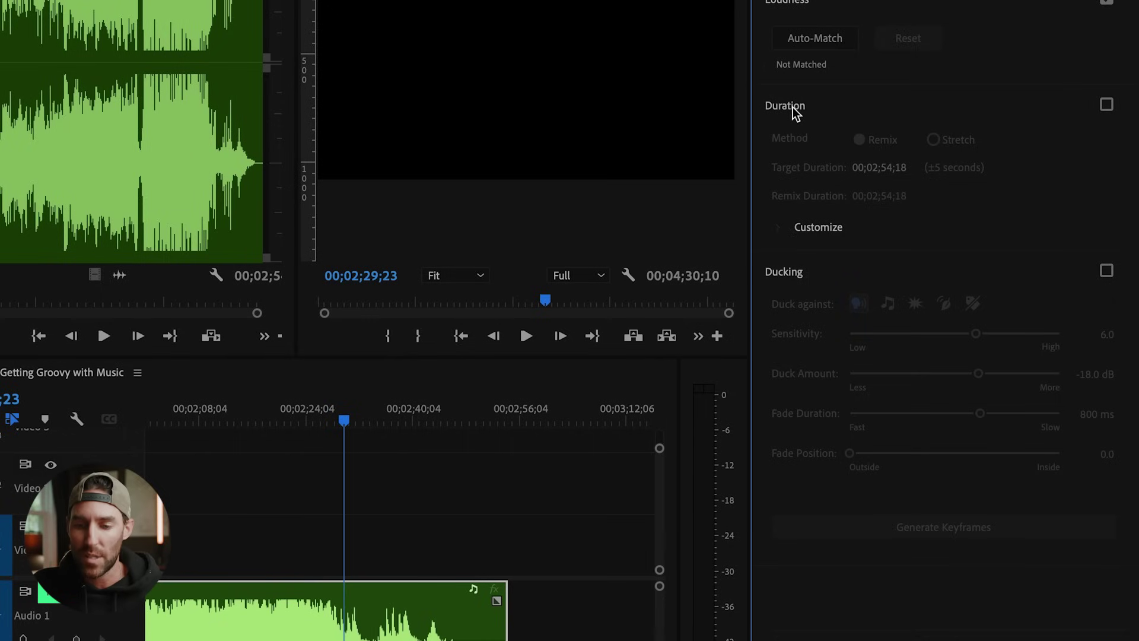
{"action": "left_click", "coordinate": [1106, 105]}
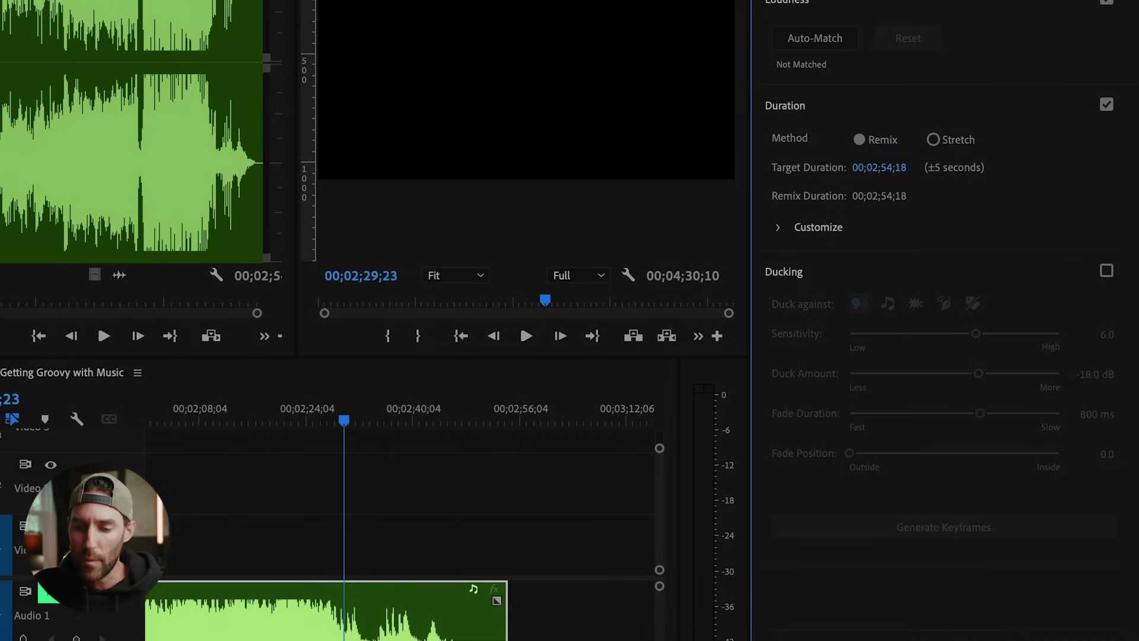
{"action": "left_click", "coordinate": [970, 251]}
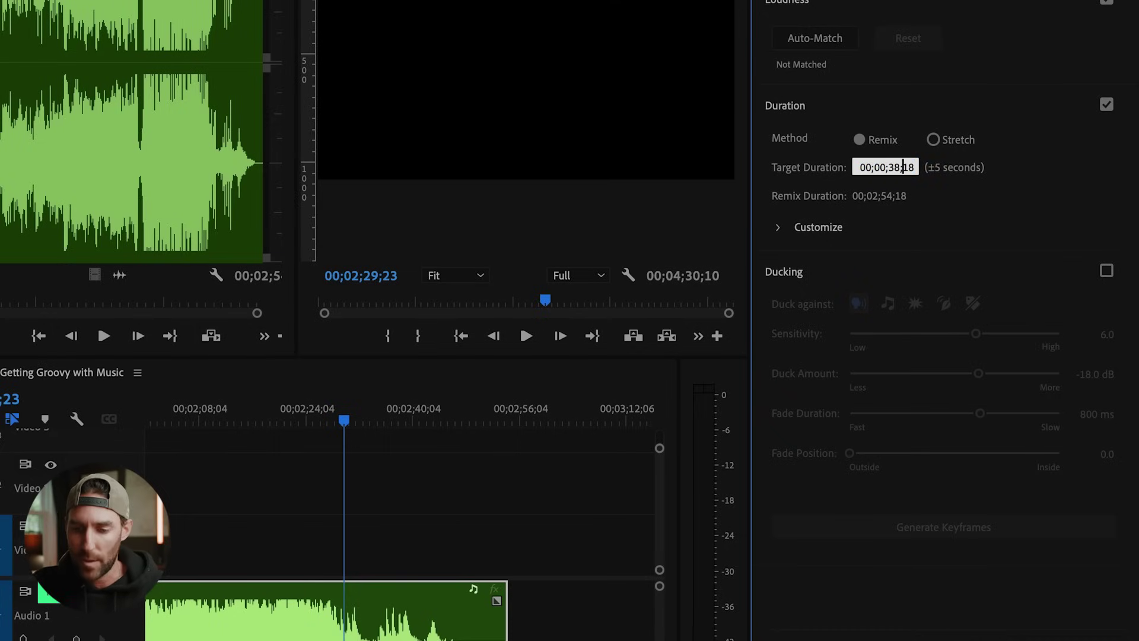
{"action": "key", "text": "Return"}
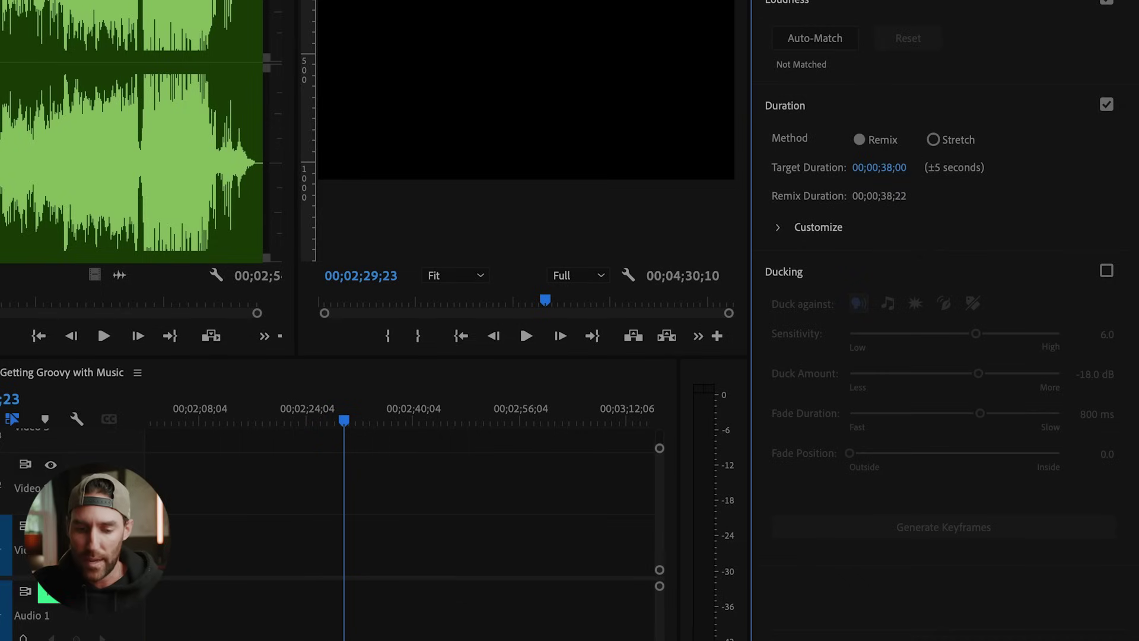
Step: Return to the sequence start and unmute the music track on Audio 1
{"action": "key", "text": "Home"}
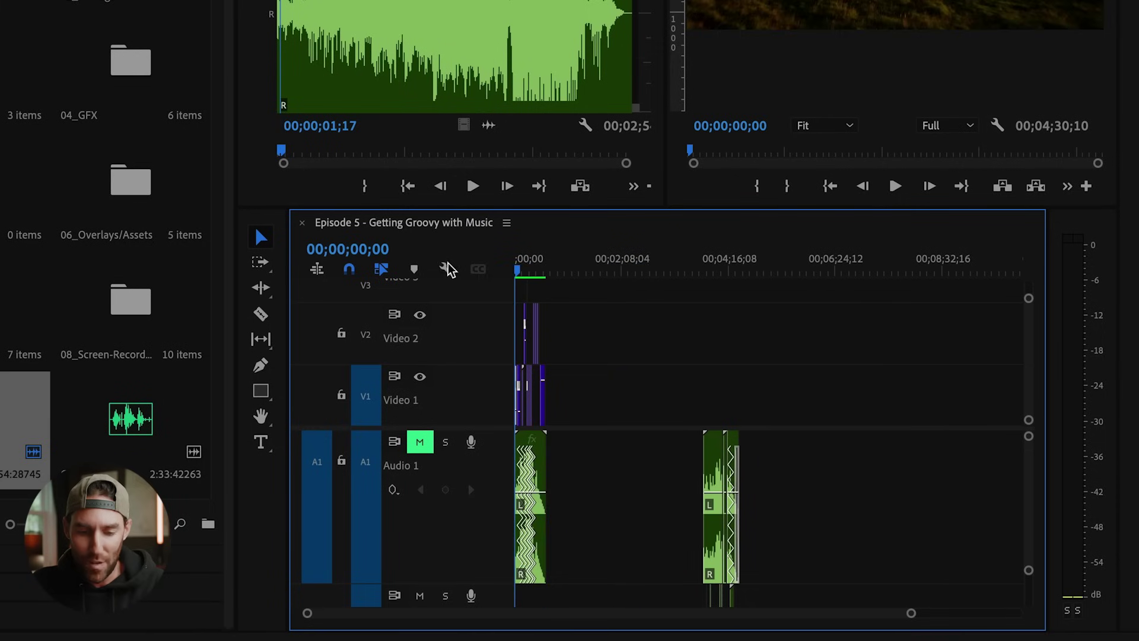
{"action": "key", "text": "equal"}
{"action": "key", "text": "minus"}
{"action": "key", "text": "minus"}
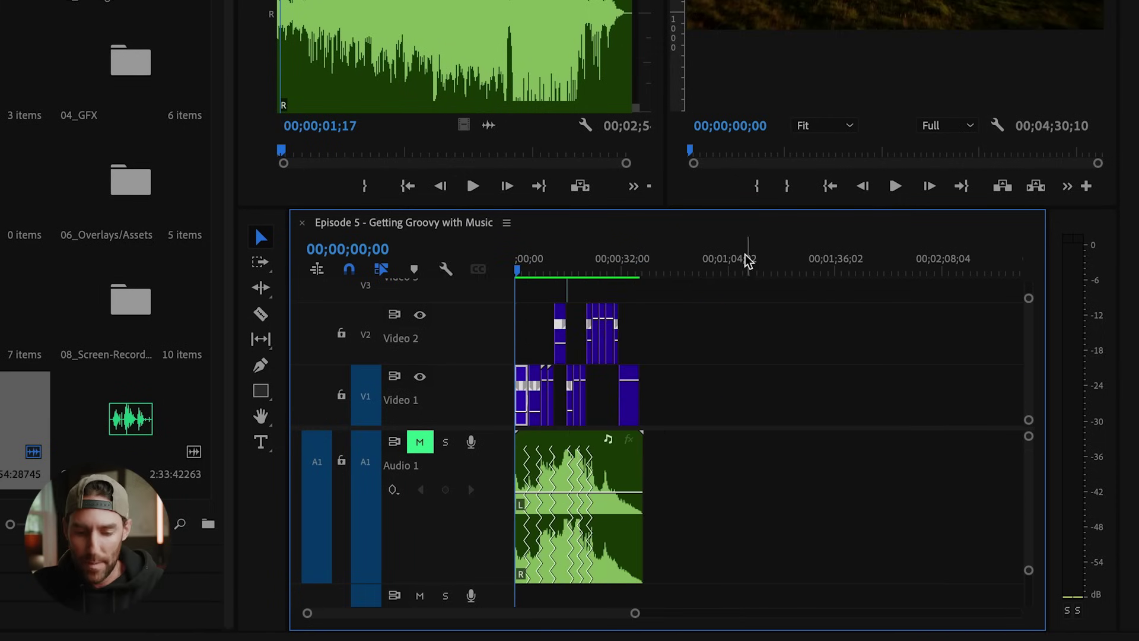
{"action": "key", "text": "equal"}
{"action": "left_click", "coordinate": [420, 443]}
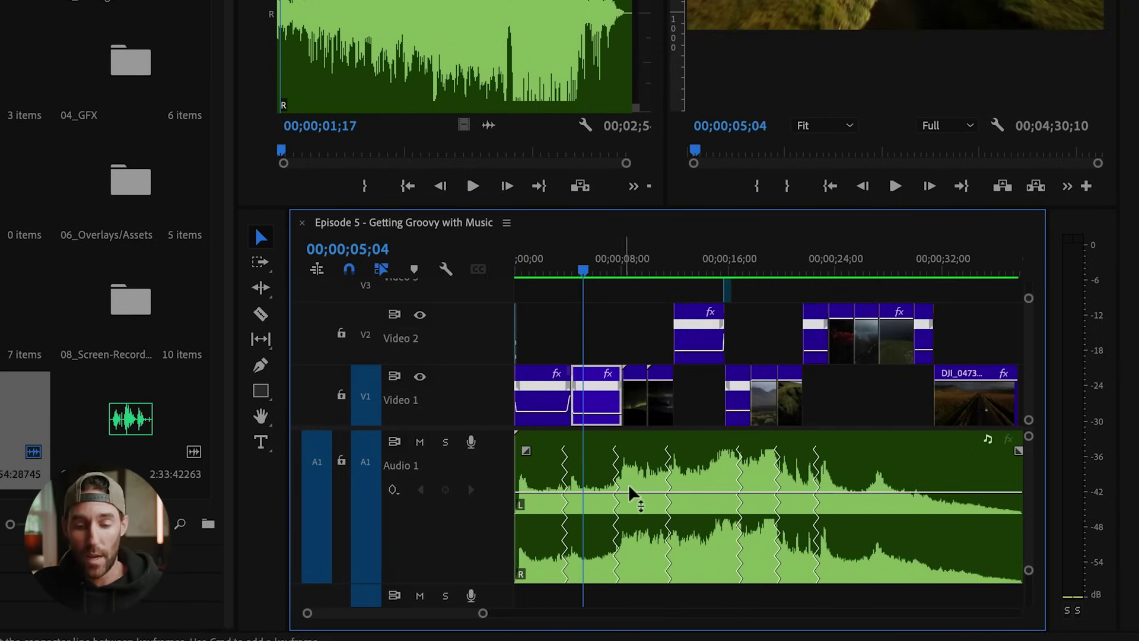
Step: Fit the sequence in view and switch to the Remix Tool from the Ripple Edit group
{"action": "key", "text": "minus"}
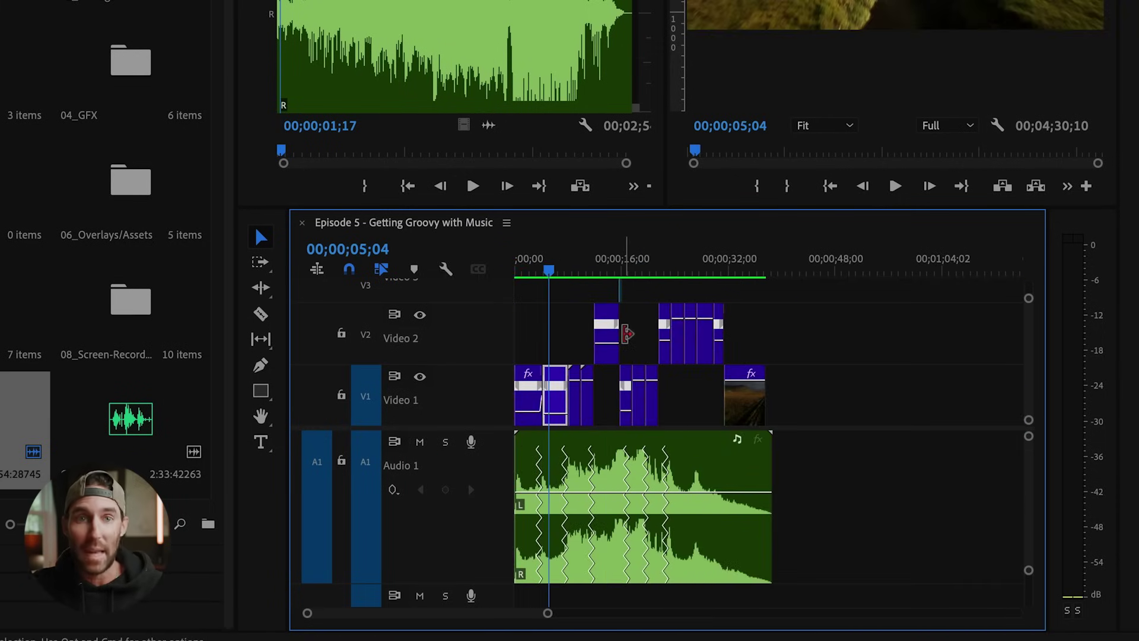
{"action": "key", "text": "equal"}
{"action": "key", "text": "equal"}
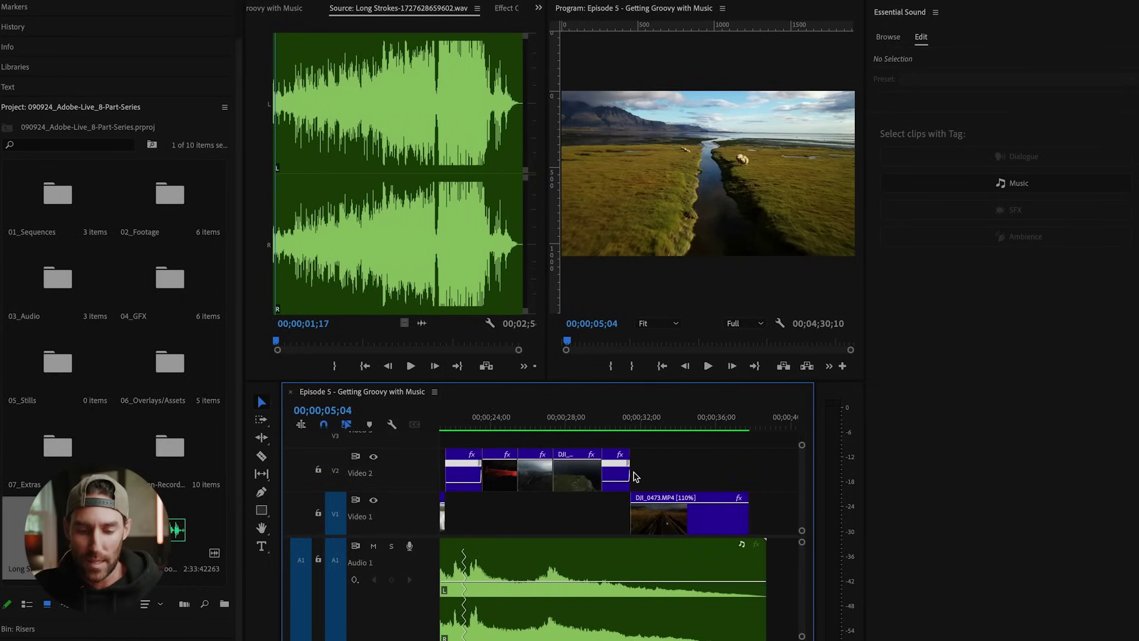
{"action": "key", "text": "backslash"}
{"action": "left_click_drag", "start_coordinate": [264, 442], "coordinate": [320, 482]}
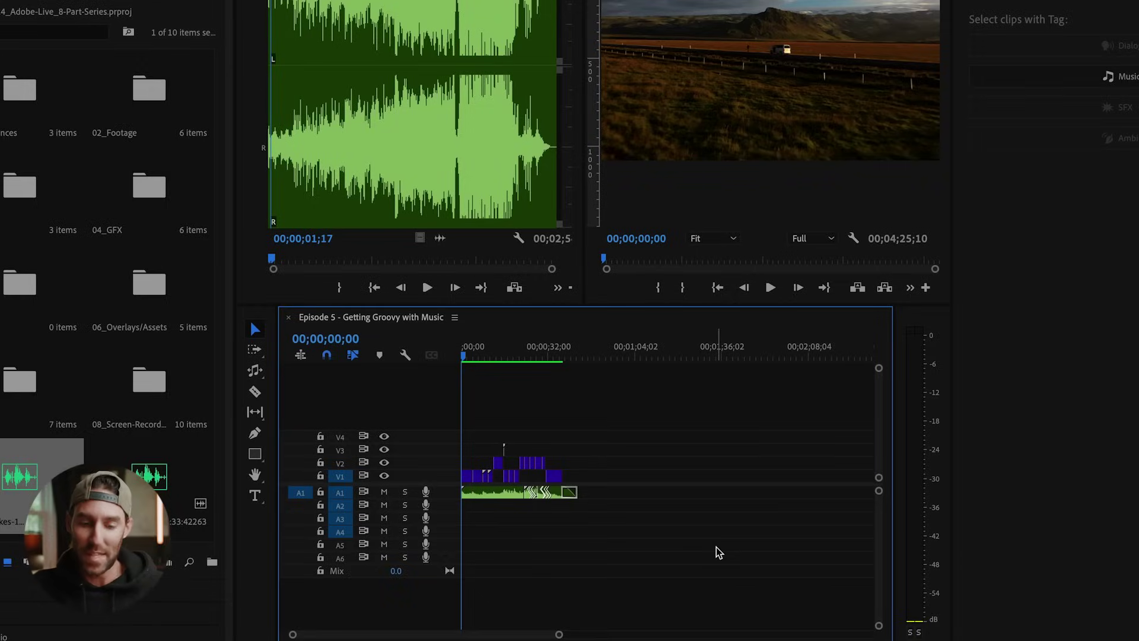
Step: Expand the track heights and rename the Audio 1 track to MUSIC
{"action": "key", "text": "shift+="}
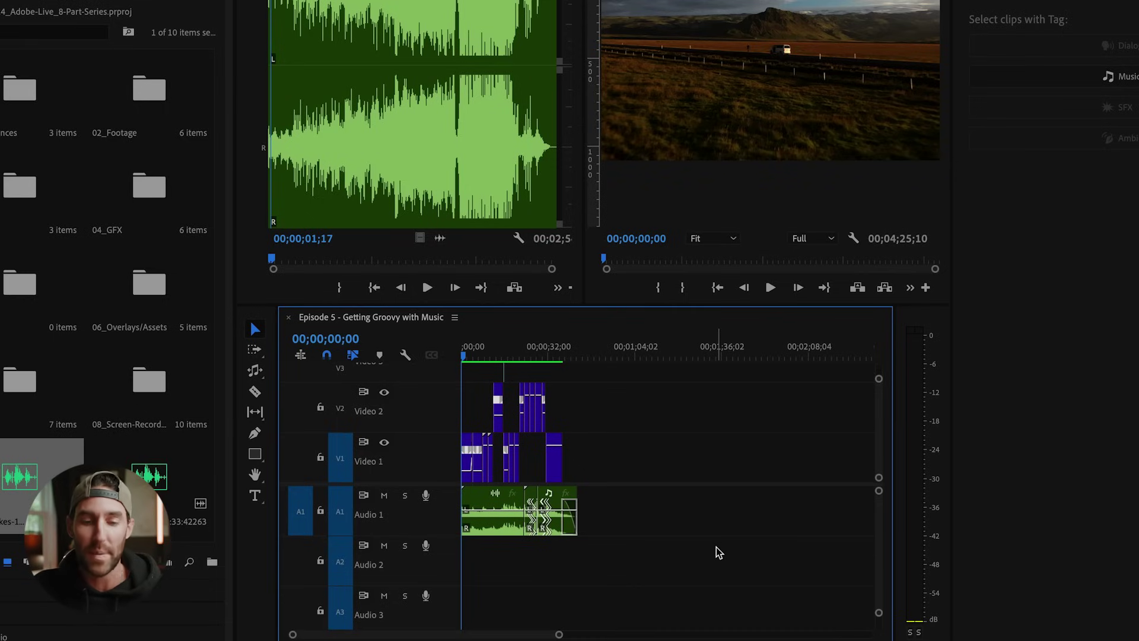
{"action": "key", "text": "backslash"}
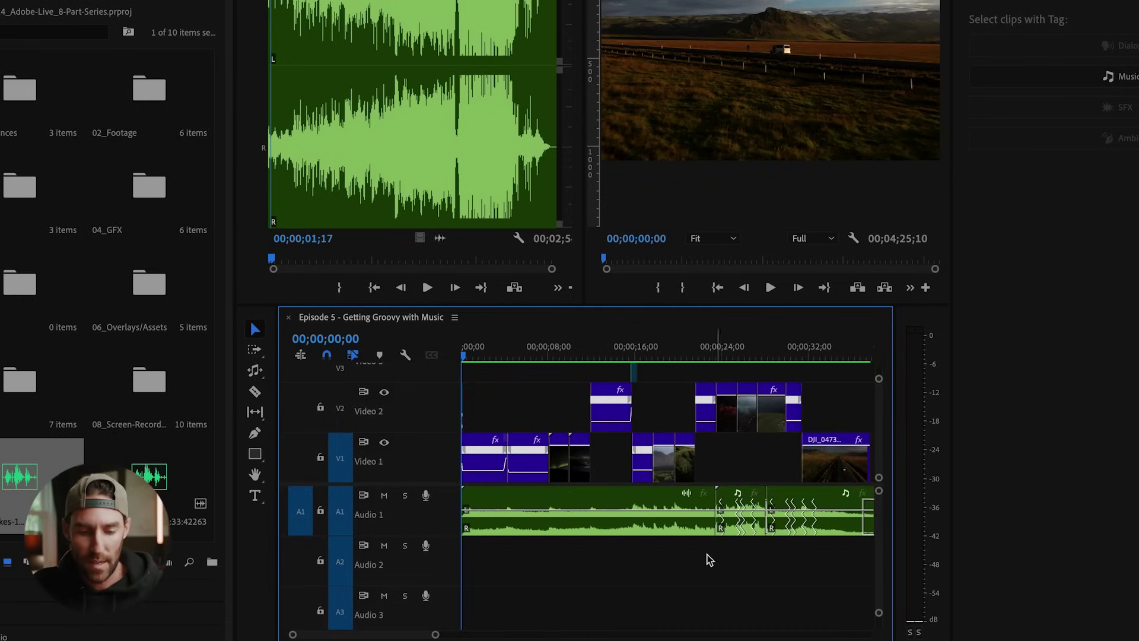
{"action": "right_click", "coordinate": [380, 512]}
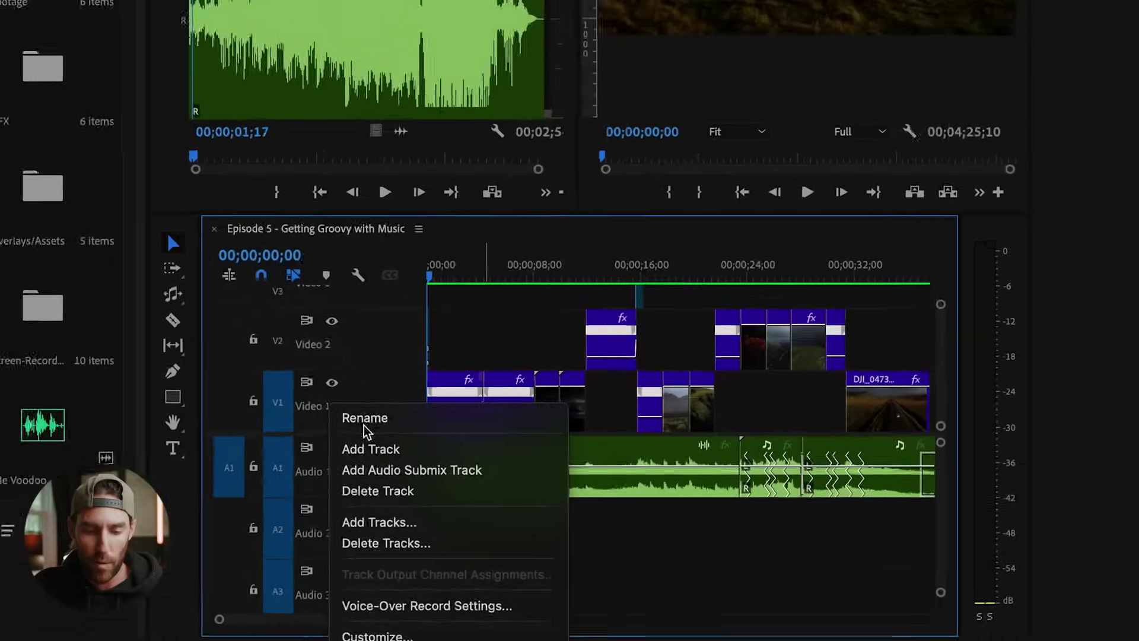
{"action": "left_click", "coordinate": [412, 473]}
{"action": "type", "text": "MUSIC"}
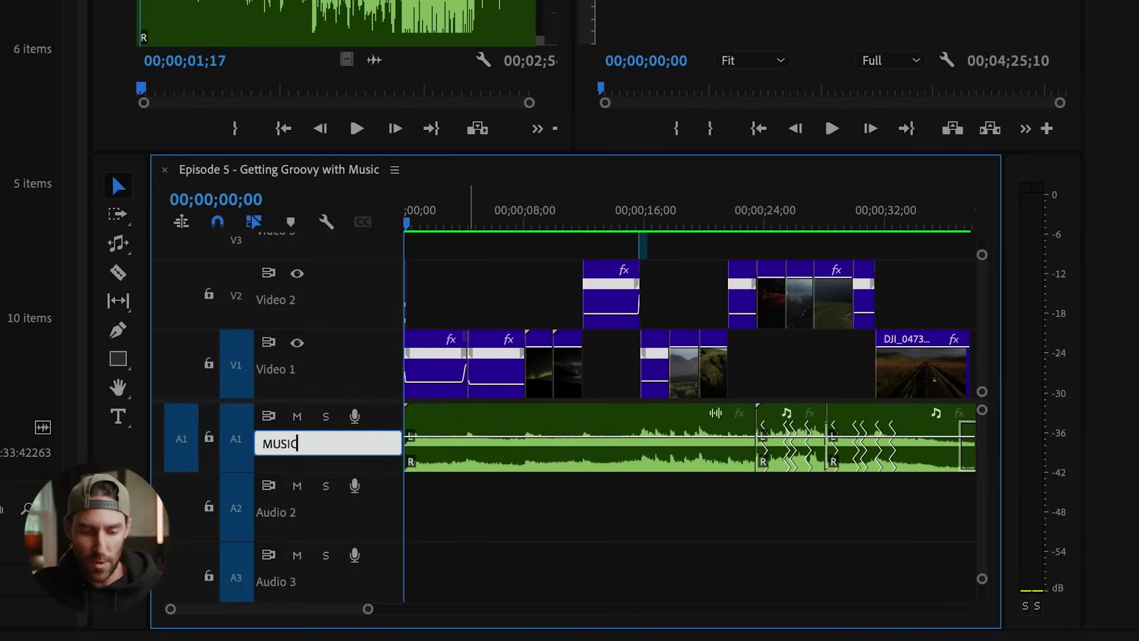
{"action": "key", "text": "Return"}
Step: Make the MUSIC track taller and place the playhead near the last clip's end
{"action": "scroll", "coordinate": [534, 493], "scroll_direction": "down", "scroll_amount": 2}
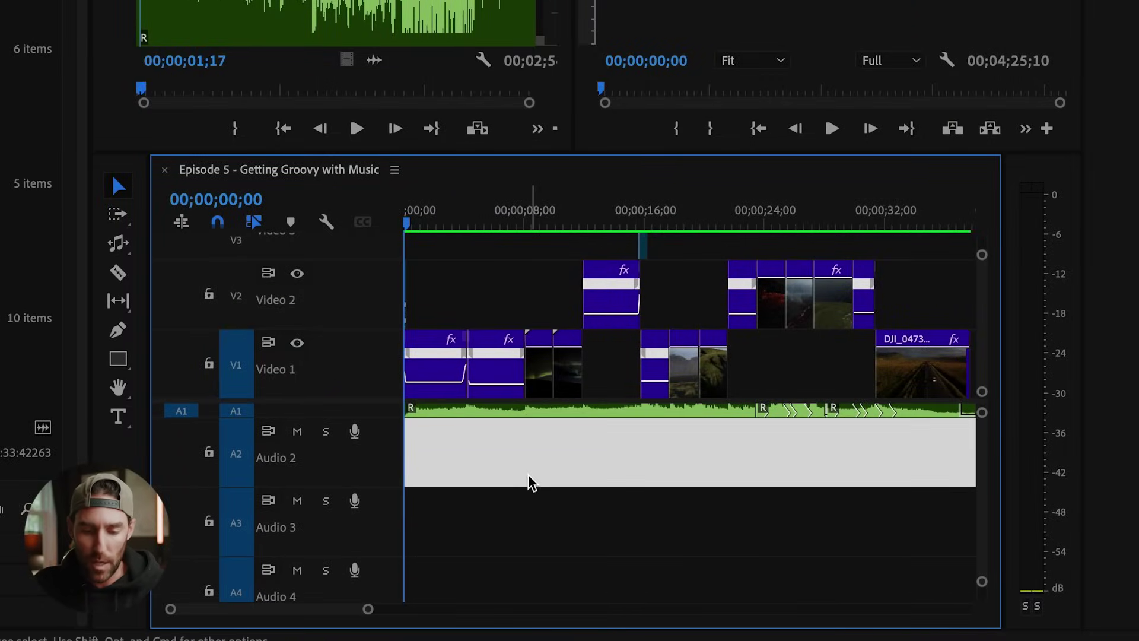
{"action": "key", "text": "minus"}
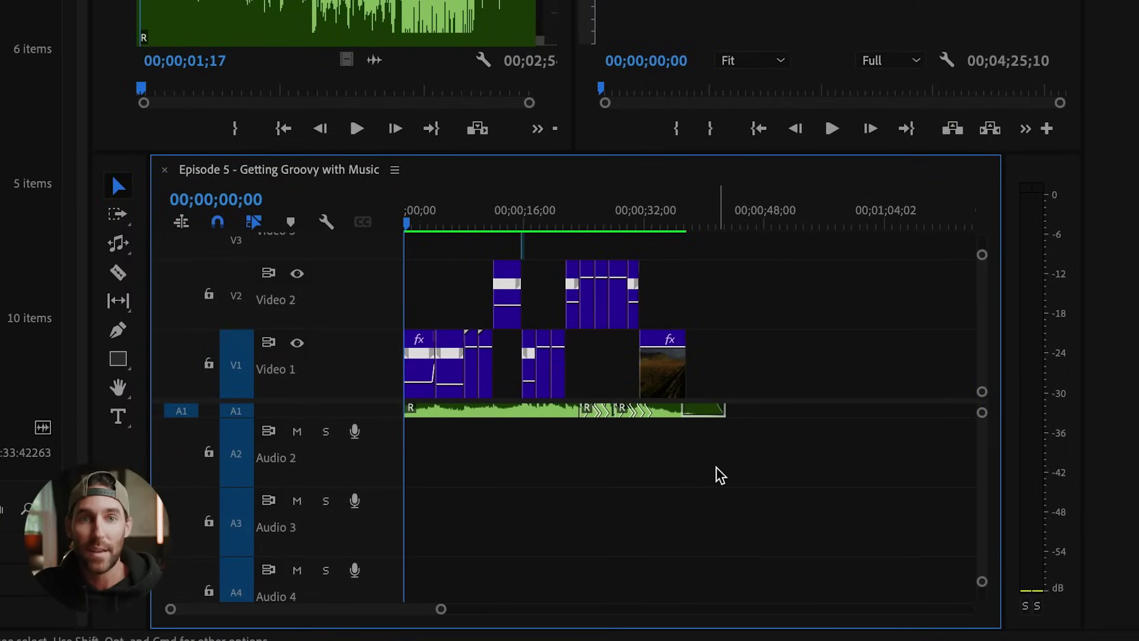
{"action": "left_click_drag", "start_coordinate": [387, 401], "coordinate": [386, 435]}
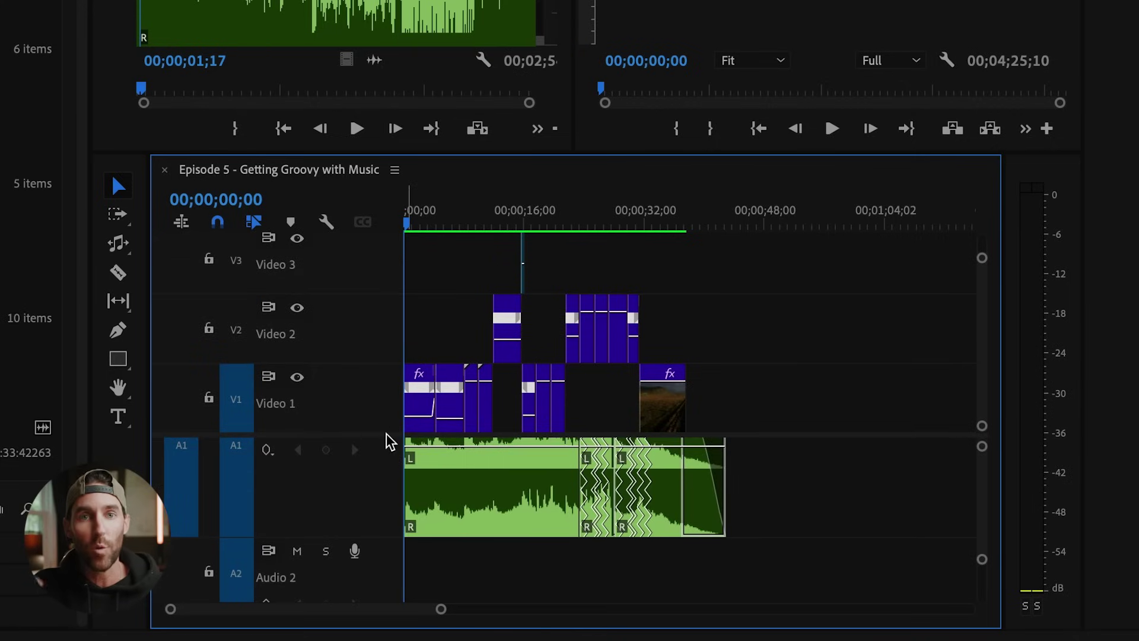
{"action": "scroll", "coordinate": [516, 463], "scroll_direction": "up", "scroll_amount": 3}
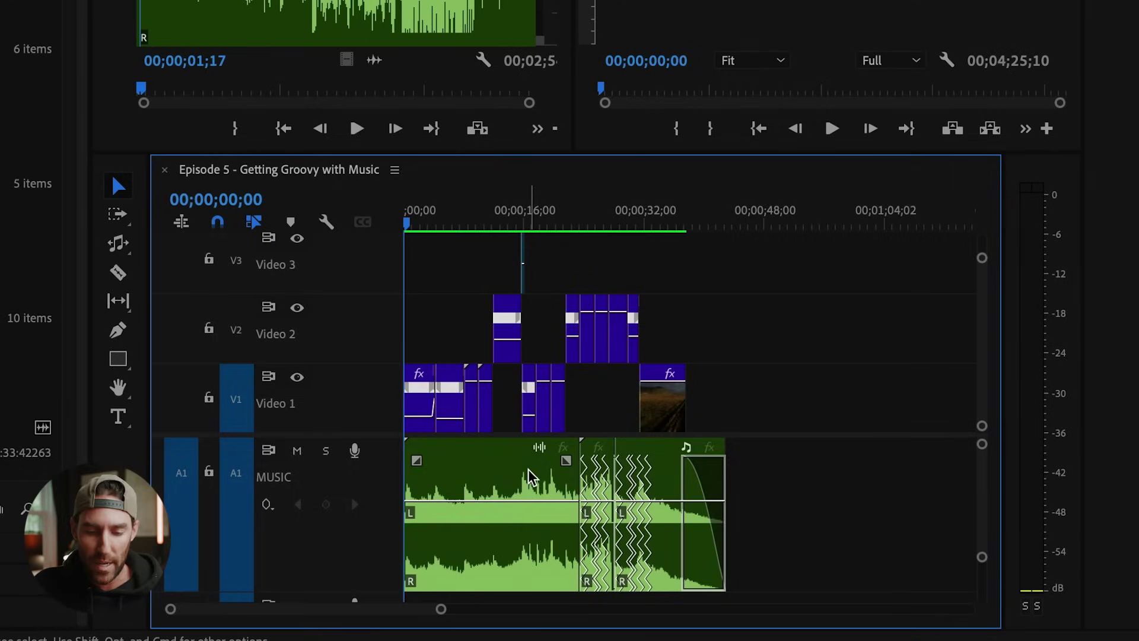
{"action": "key", "text": "="}
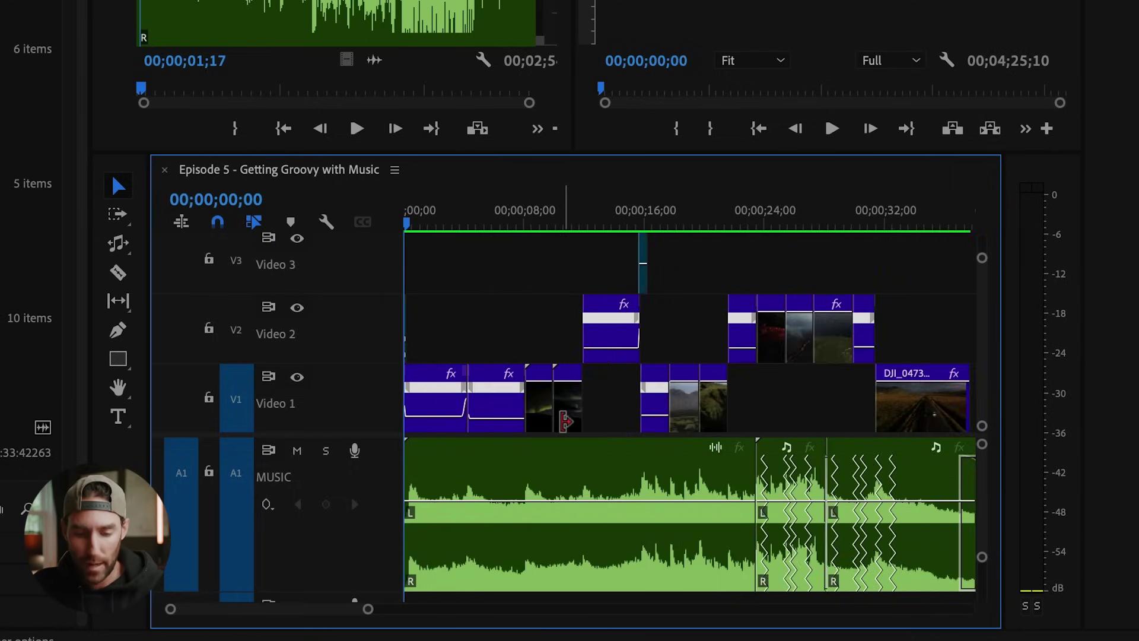
{"action": "left_click", "coordinate": [769, 221]}
Step: Try a fade-handle fade-out on the music clip, then undo it
{"action": "key", "text": "="}
{"action": "key", "text": "="}
{"action": "key", "text": "-"}
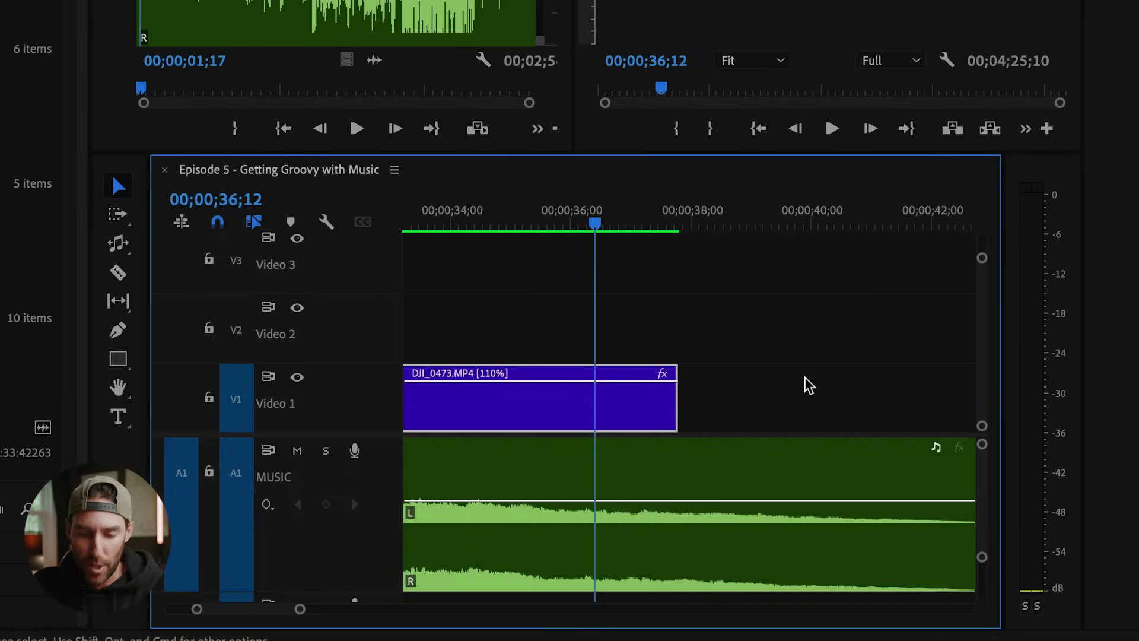
{"action": "key", "text": "-"}
{"action": "key", "text": "="}
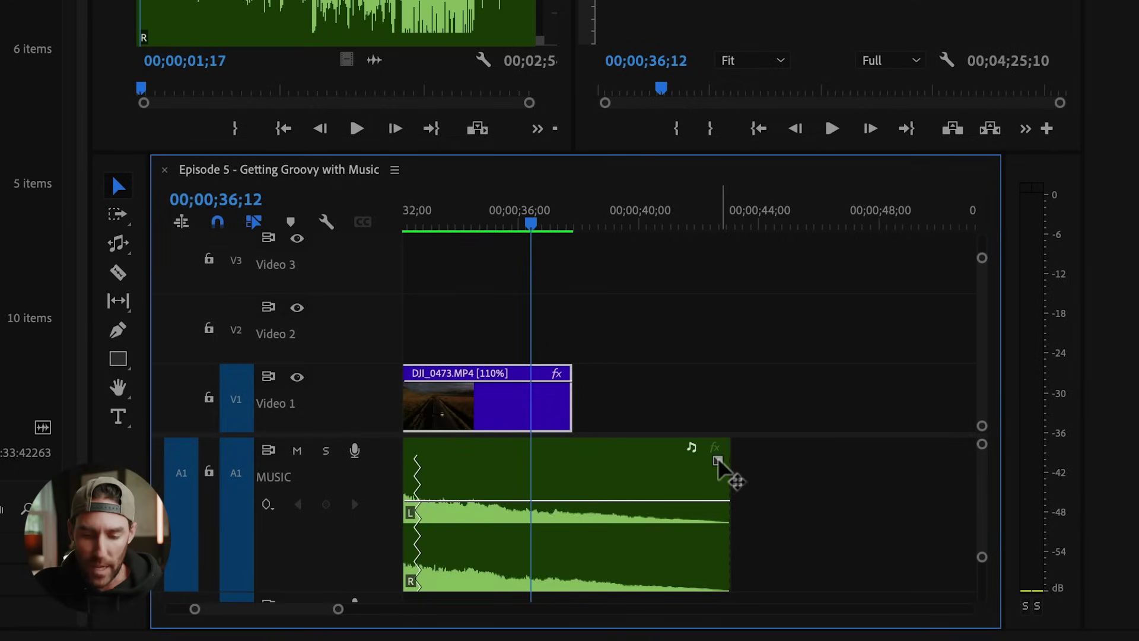
{"action": "left_click_drag", "start_coordinate": [718, 461], "coordinate": [523, 468]}
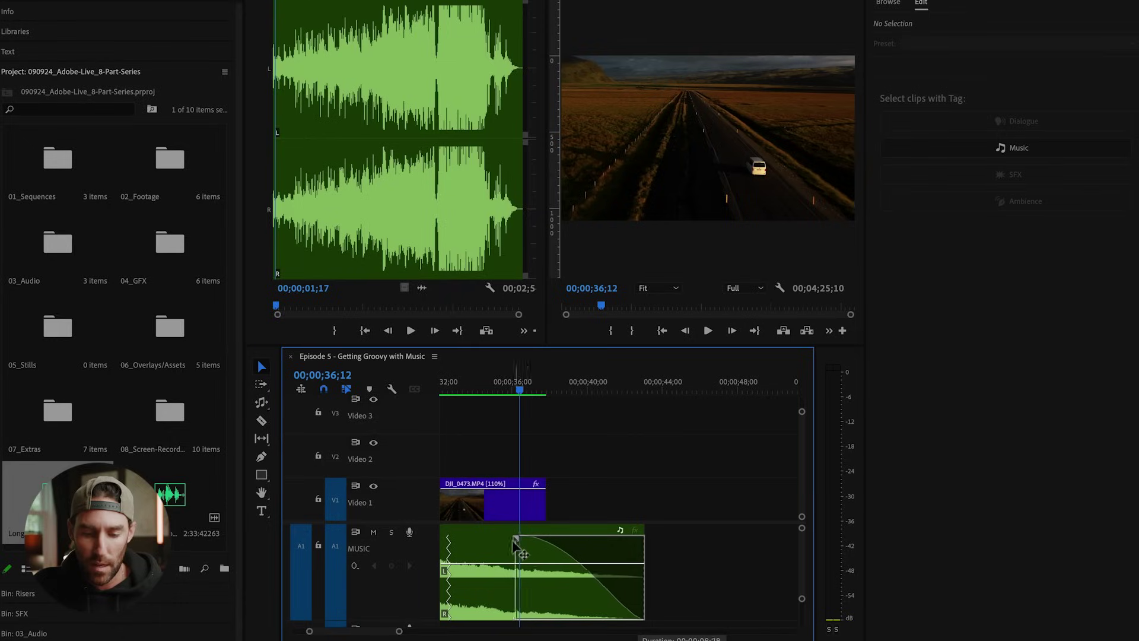
{"action": "left_click_drag", "start_coordinate": [514, 538], "coordinate": [481, 537]}
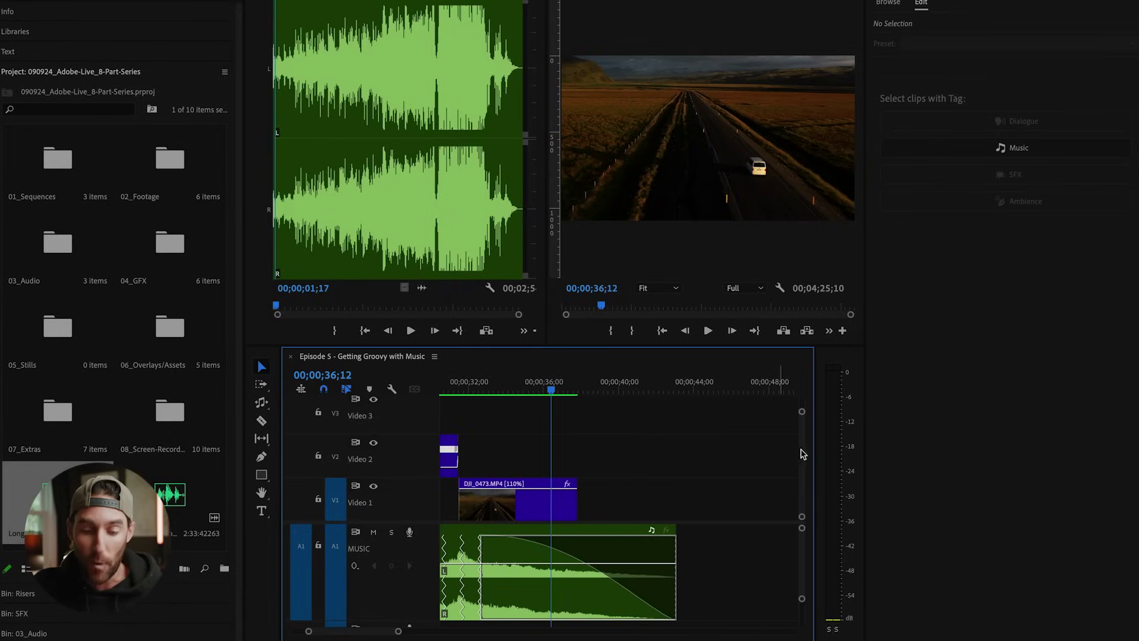
{"action": "key", "text": "ctrl+z"}
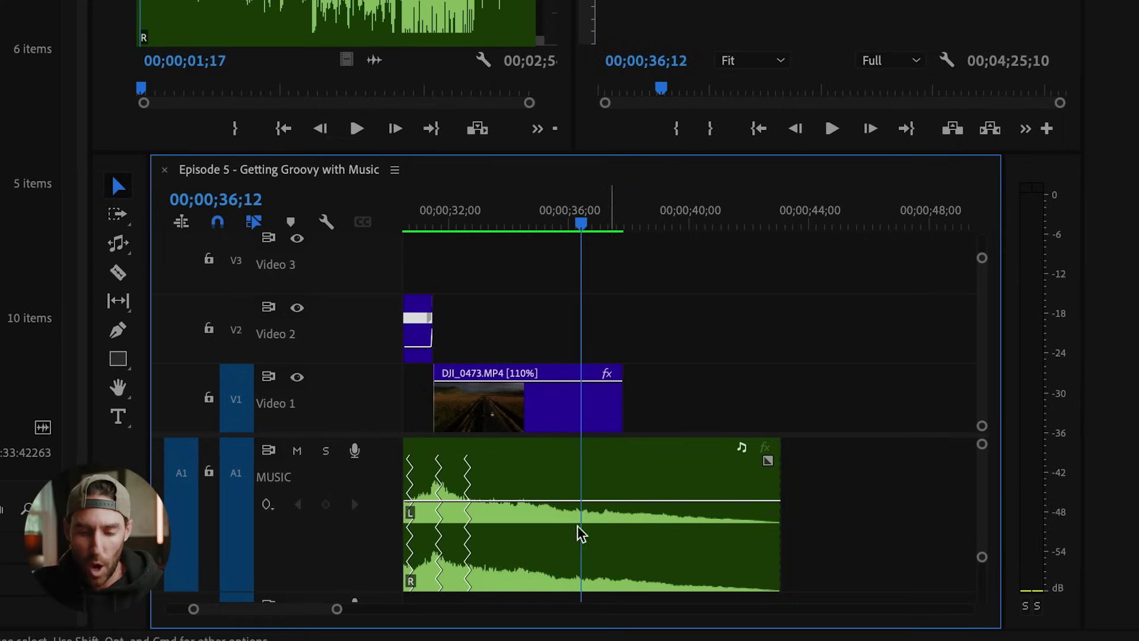
Step: Use the Pen tool to add music volume keyframes and drag them into a fade ramp of about -9.3 dB
{"action": "key", "text": "p"}
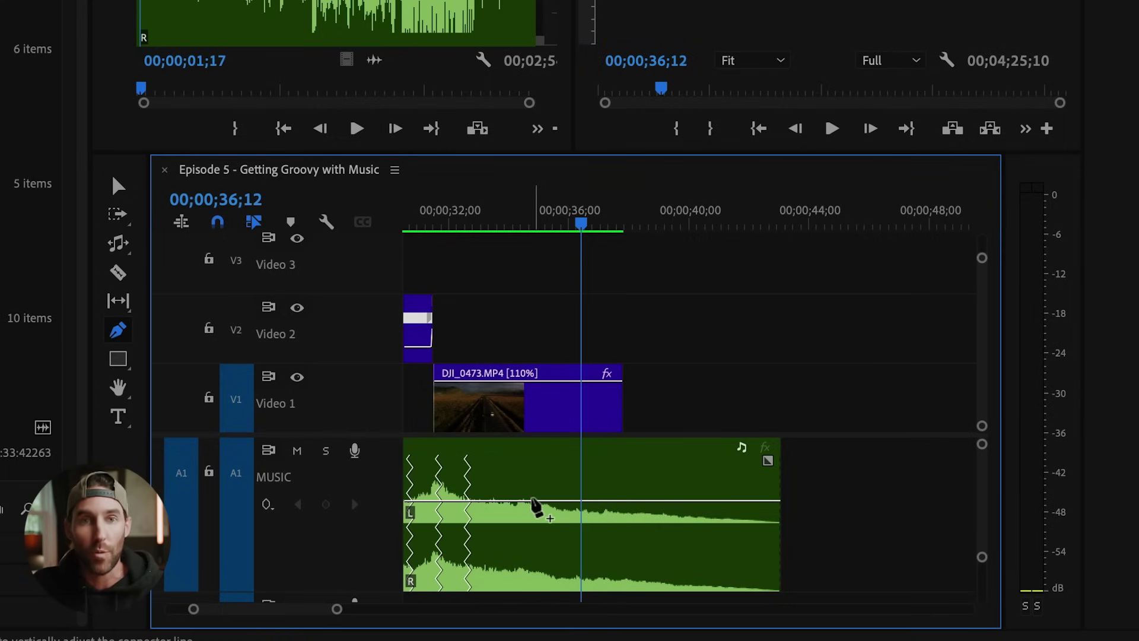
{"action": "left_click", "coordinate": [488, 502]}
{"action": "left_click", "coordinate": [581, 502]}
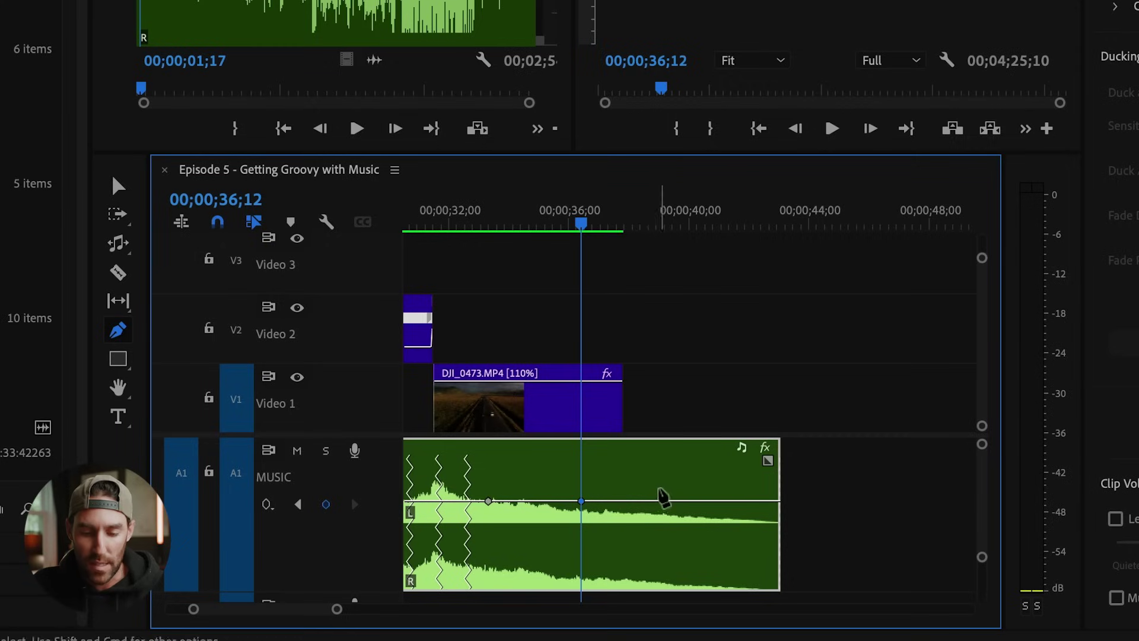
{"action": "left_click_drag", "start_coordinate": [670, 501], "coordinate": [762, 584]}
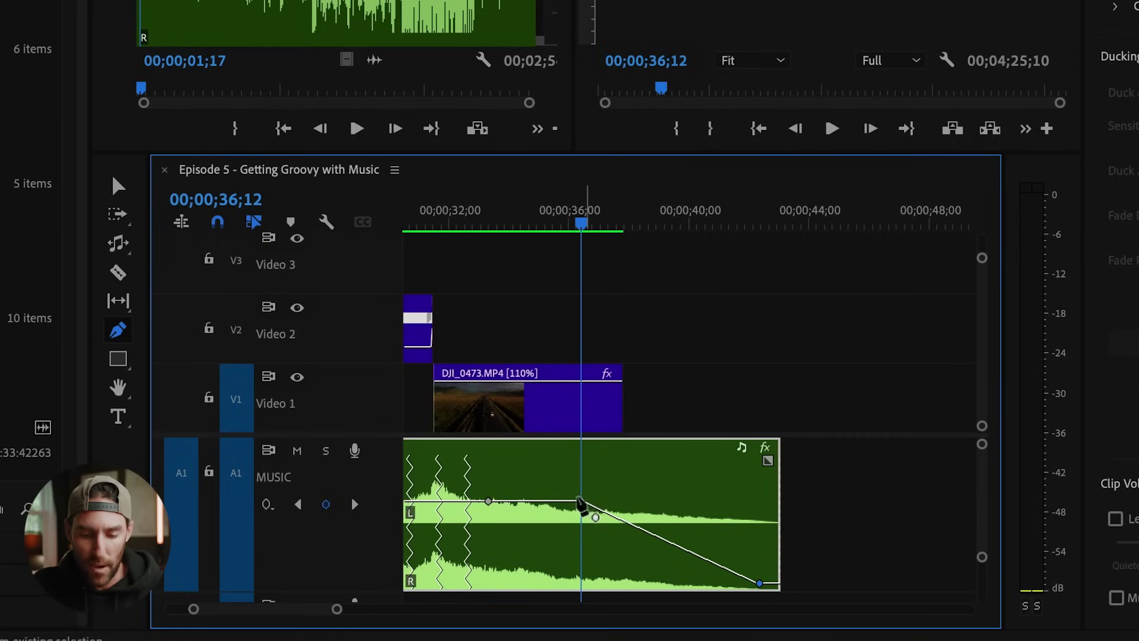
{"action": "left_click_drag", "start_coordinate": [581, 501], "coordinate": [663, 566]}
{"action": "left_click", "coordinate": [624, 546]}
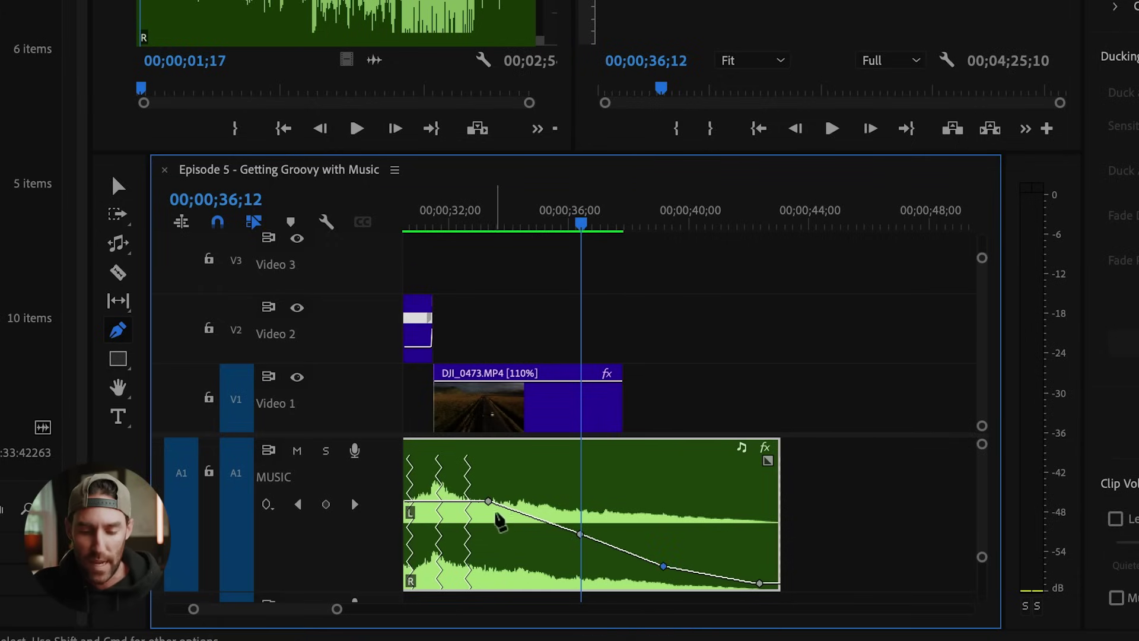
{"action": "key", "text": "minus"}
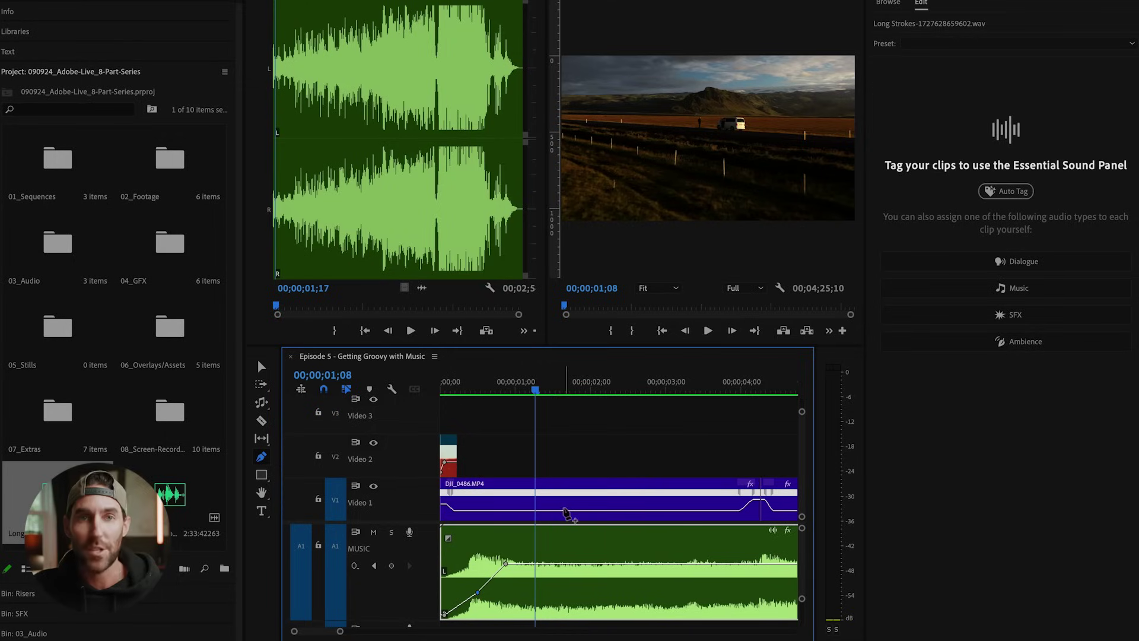
{"action": "key", "text": "minus"}
{"action": "key", "text": "minus"}
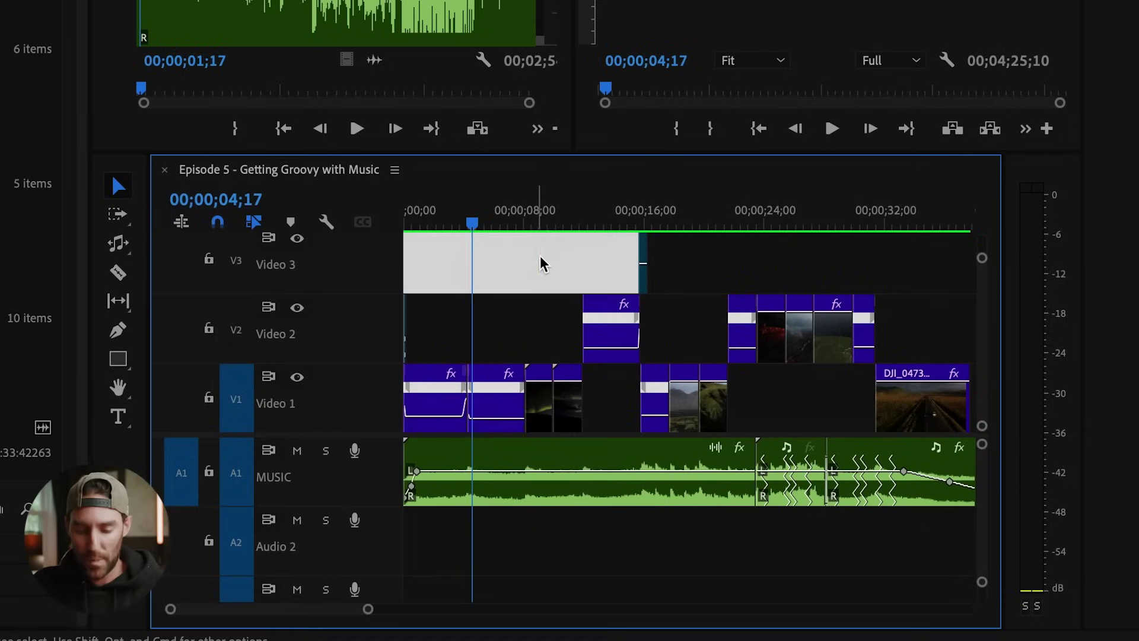
{"action": "key", "text": "equal"}
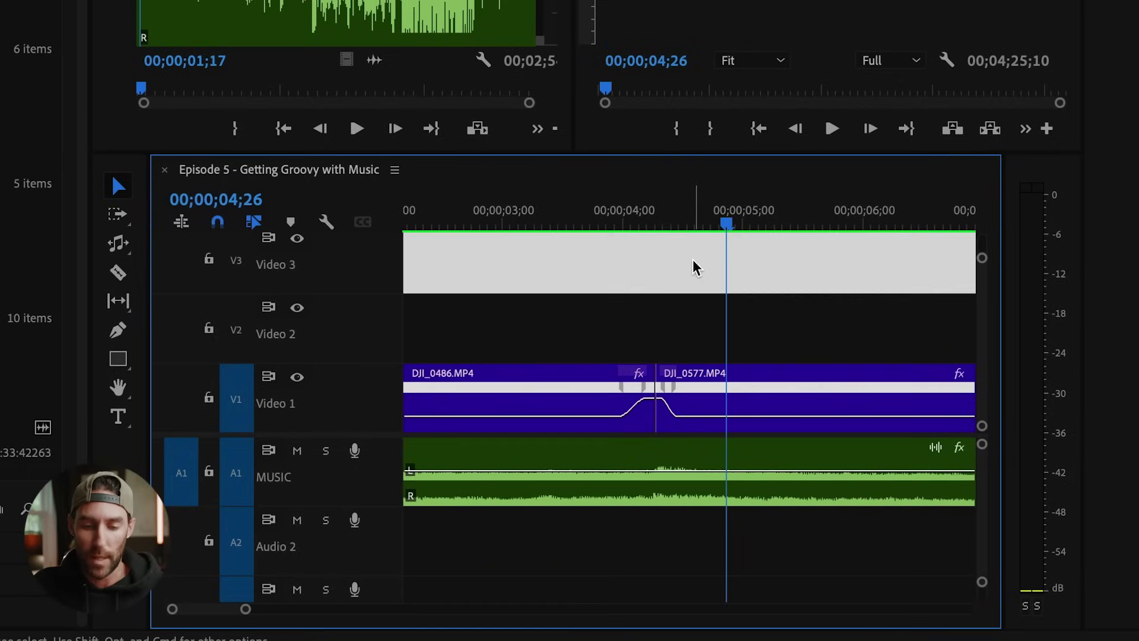
{"action": "key", "text": "backslash"}
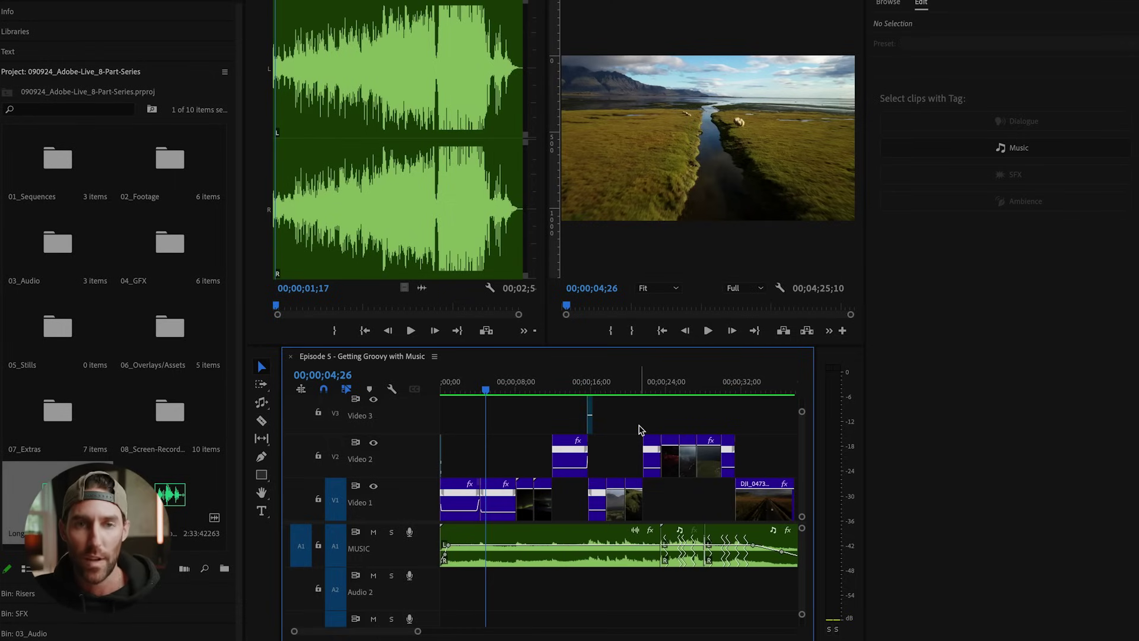
{"action": "key", "text": "minus"}
{"action": "key", "text": "minus"}
{"action": "key", "text": "minus"}
{"action": "key", "text": "minus"}
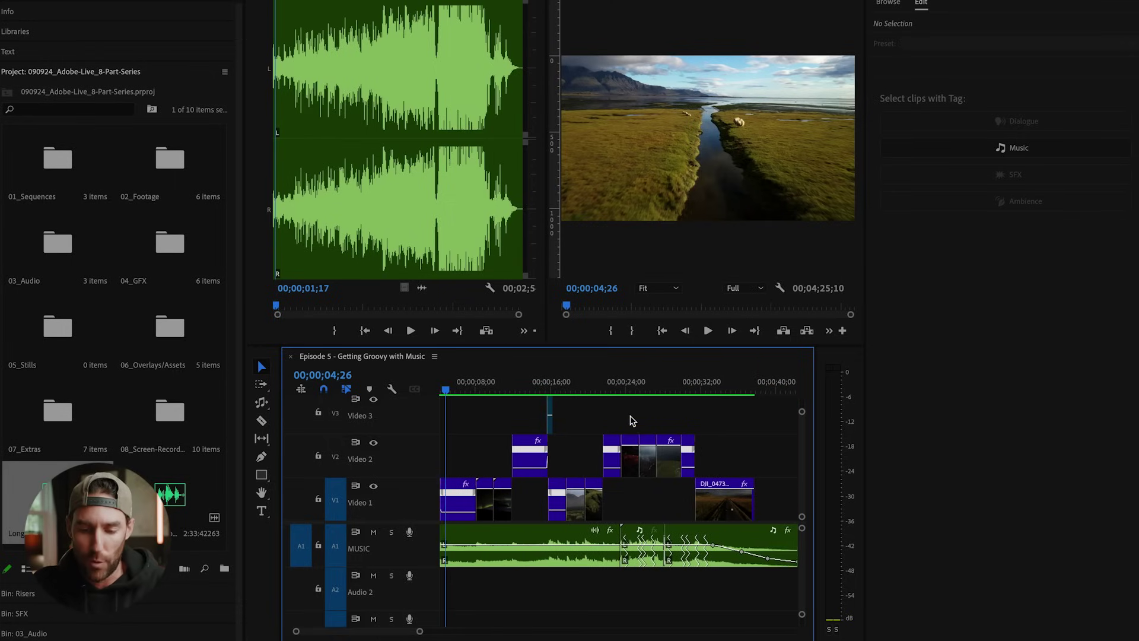
Step: Open SFX > Whooshes and audition 11 Short Sub.wav in the Source monitor
{"action": "double_click", "coordinate": [57, 243]}
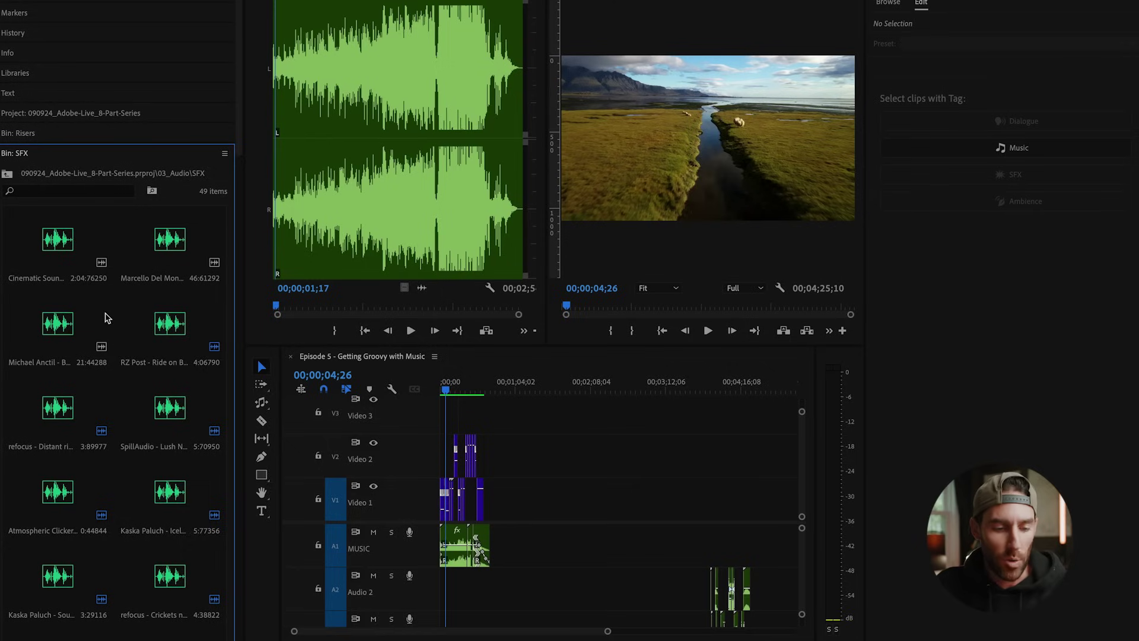
{"action": "scroll", "coordinate": [104, 320], "scroll_direction": "down", "scroll_amount": 10}
{"action": "scroll", "coordinate": [181, 544], "scroll_direction": "up", "scroll_amount": 15}
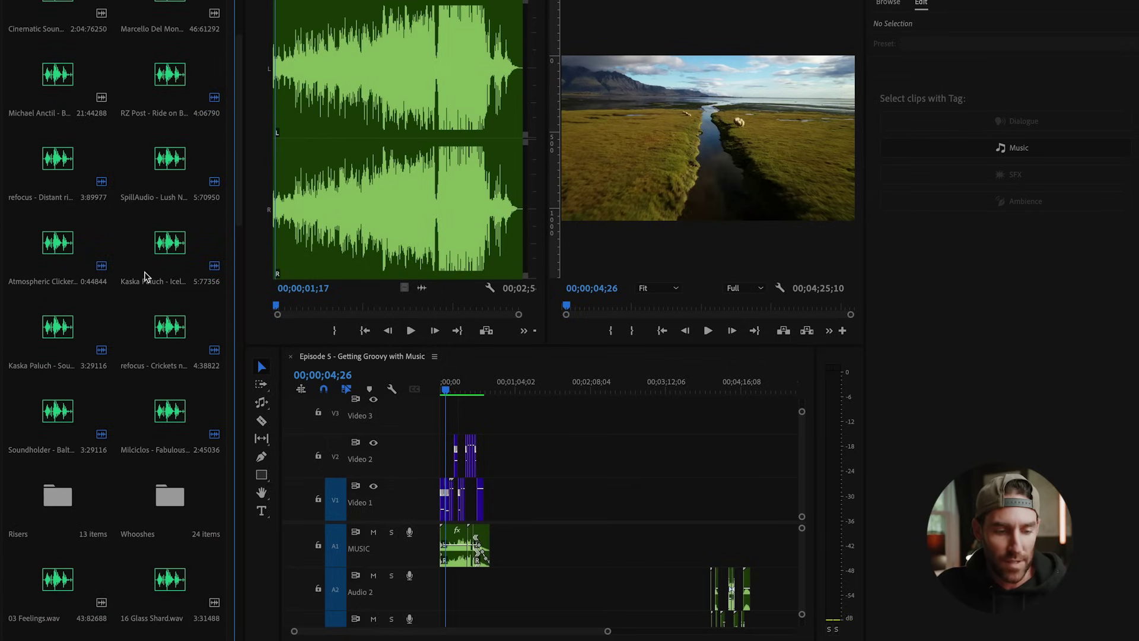
{"action": "double_click", "coordinate": [160, 501]}
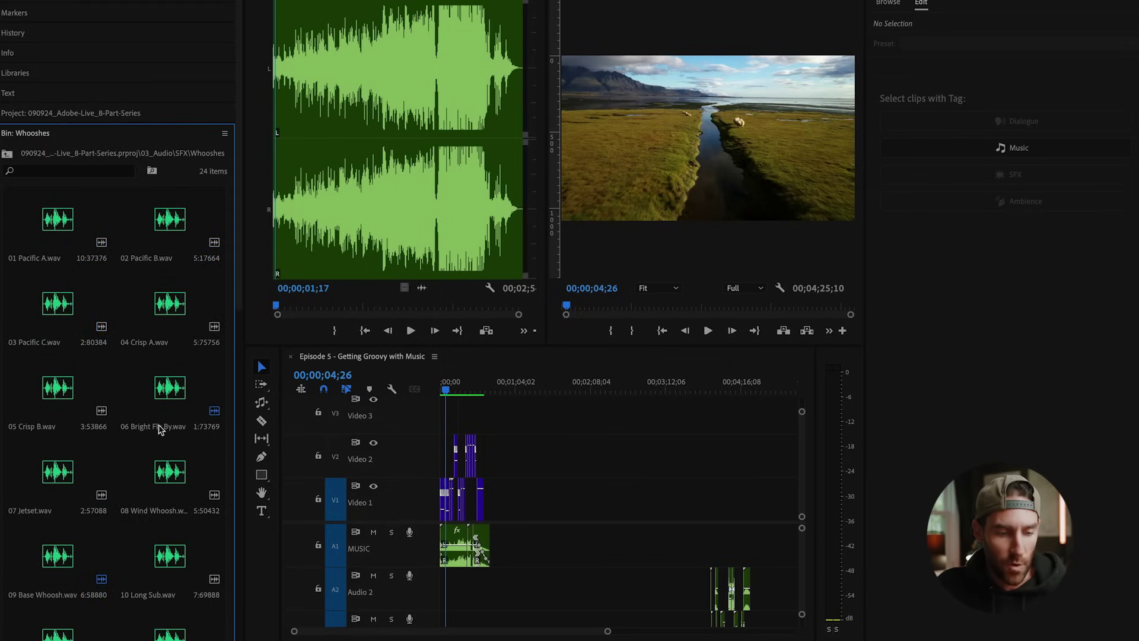
{"action": "scroll", "coordinate": [164, 452], "scroll_direction": "down", "scroll_amount": 2}
{"action": "double_click", "coordinate": [66, 478]}
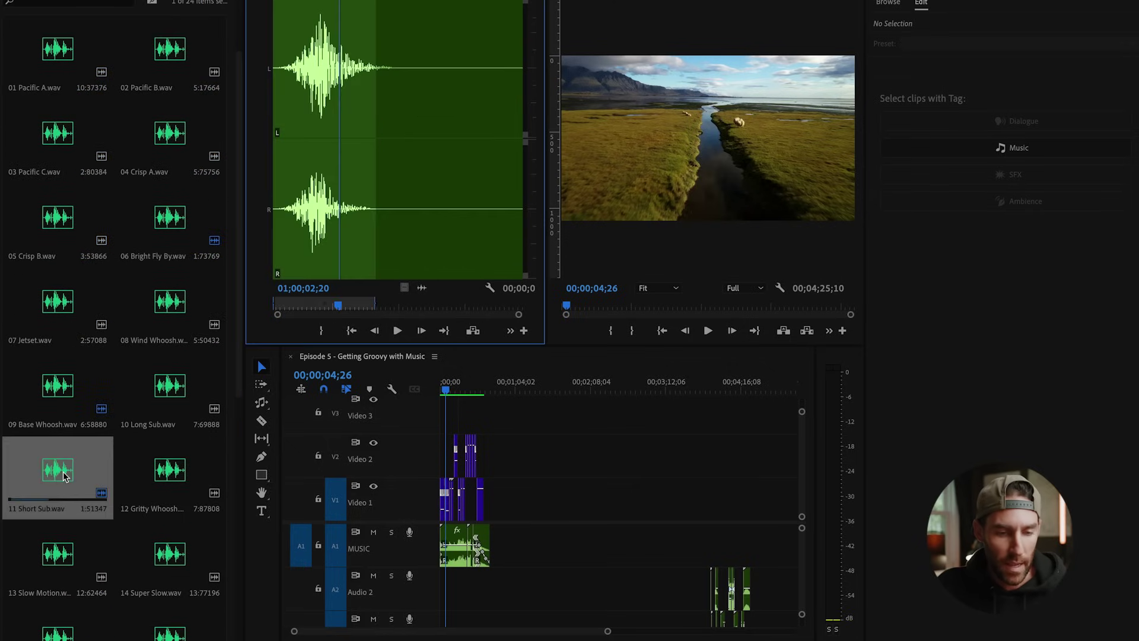
{"action": "left_click_drag", "start_coordinate": [336, 305], "coordinate": [277, 306]}
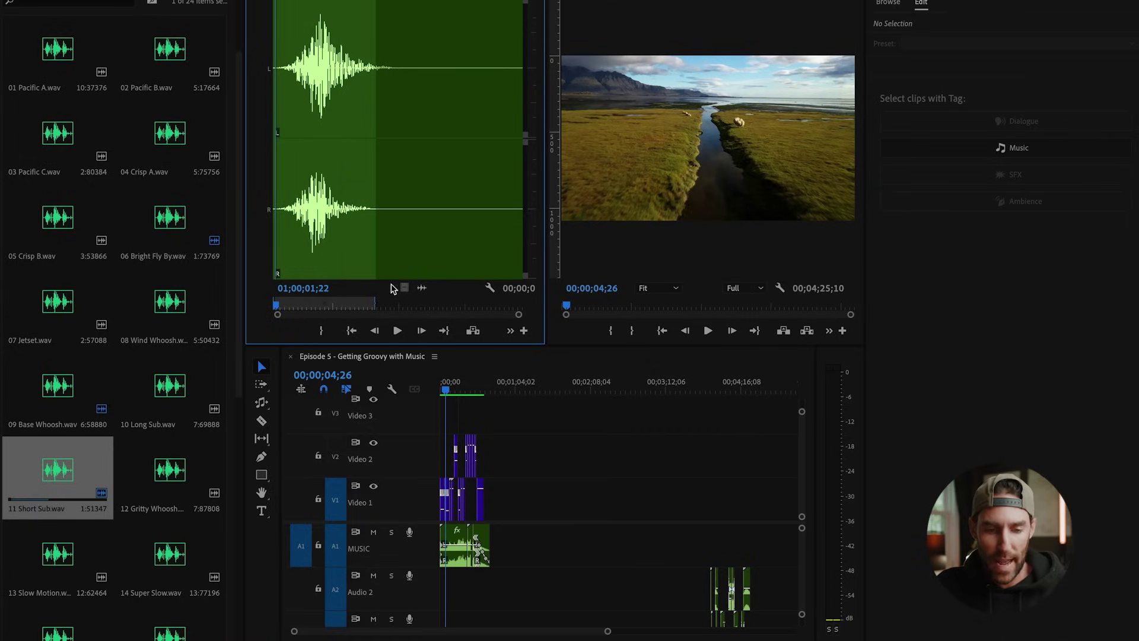
{"action": "key", "text": "space"}
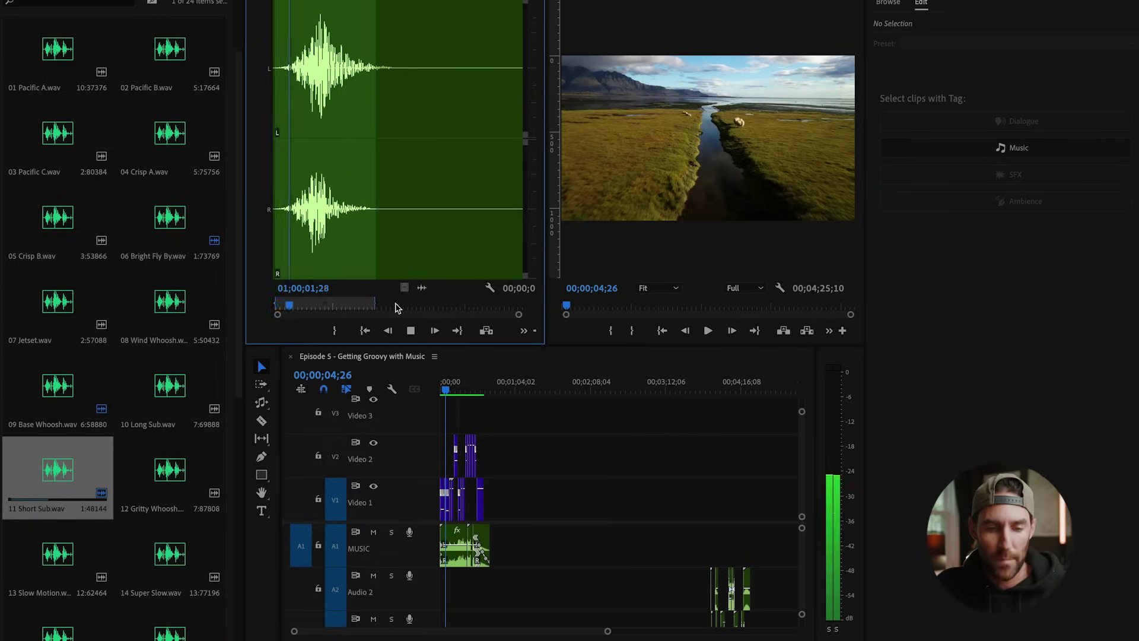
{"action": "key", "text": "space"}
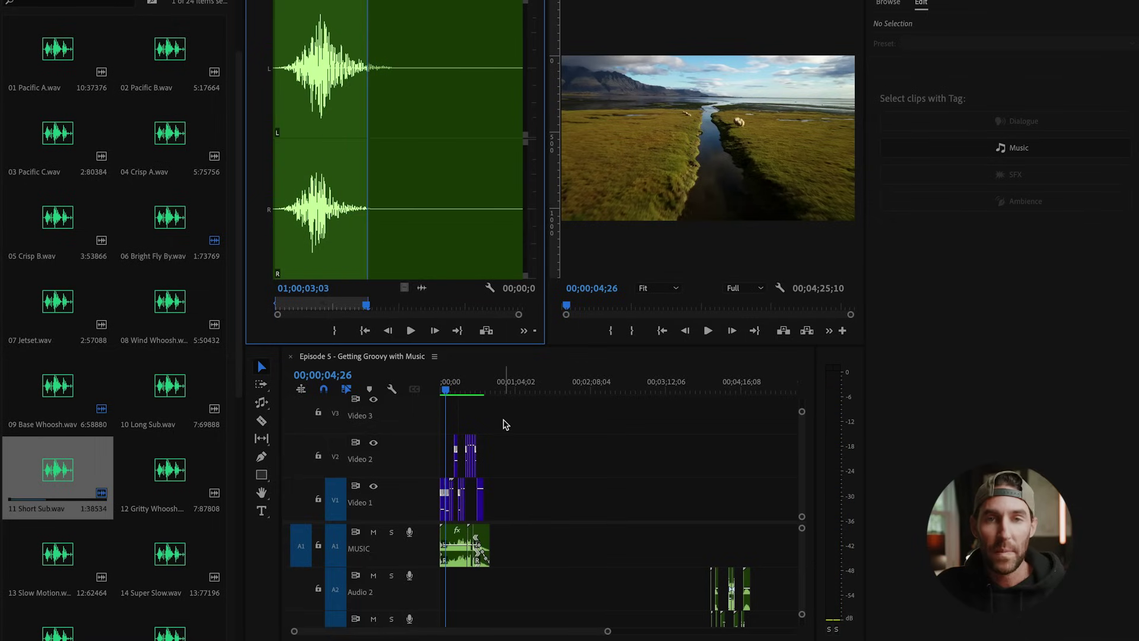
Step: Drop the whoosh audio onto Audio 2 at the playhead and shift it 10 frames earlier
{"action": "left_click", "coordinate": [514, 425]}
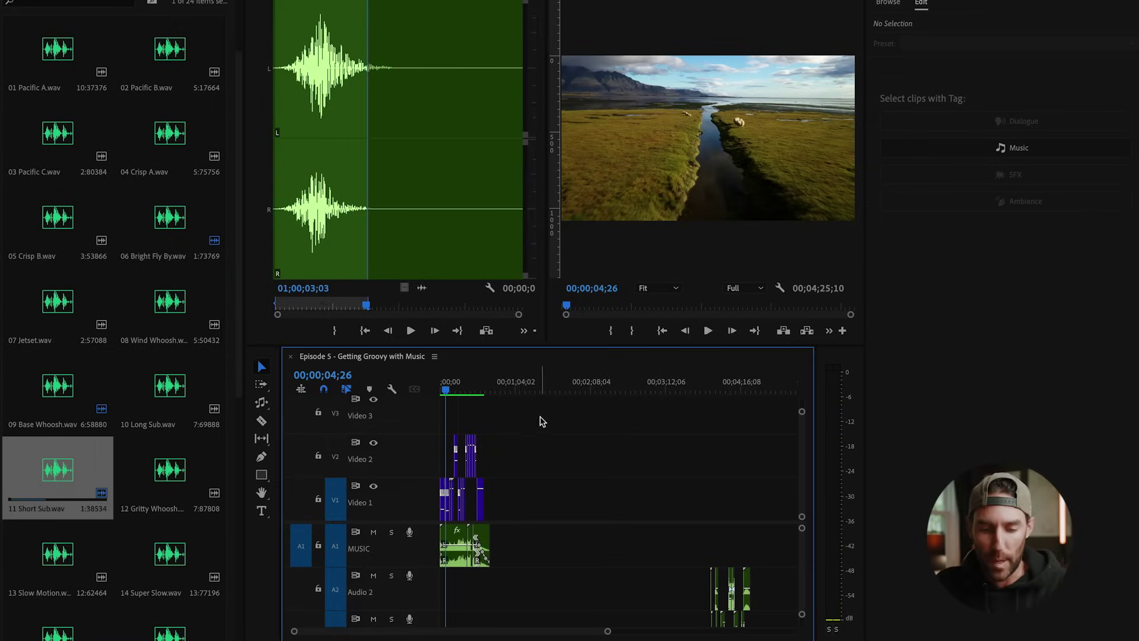
{"action": "key", "text": "backslash"}
{"action": "left_click_drag", "start_coordinate": [422, 288], "coordinate": [483, 574]}
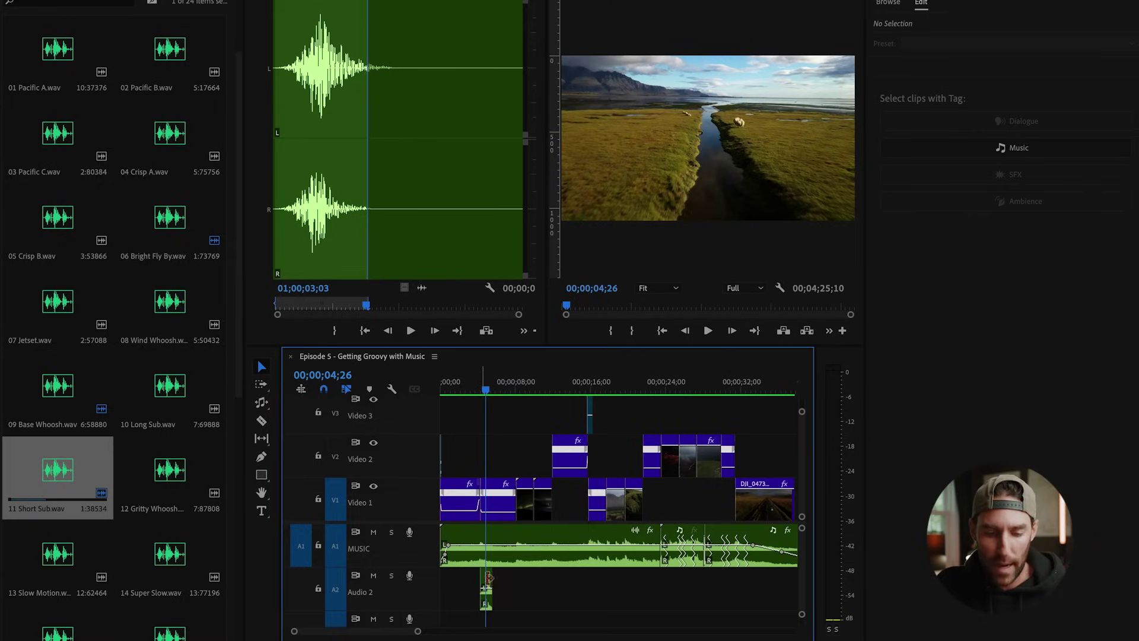
{"action": "key", "text": "backslash"}
{"action": "key", "text": "equal"}
{"action": "left_click", "coordinate": [520, 385]}
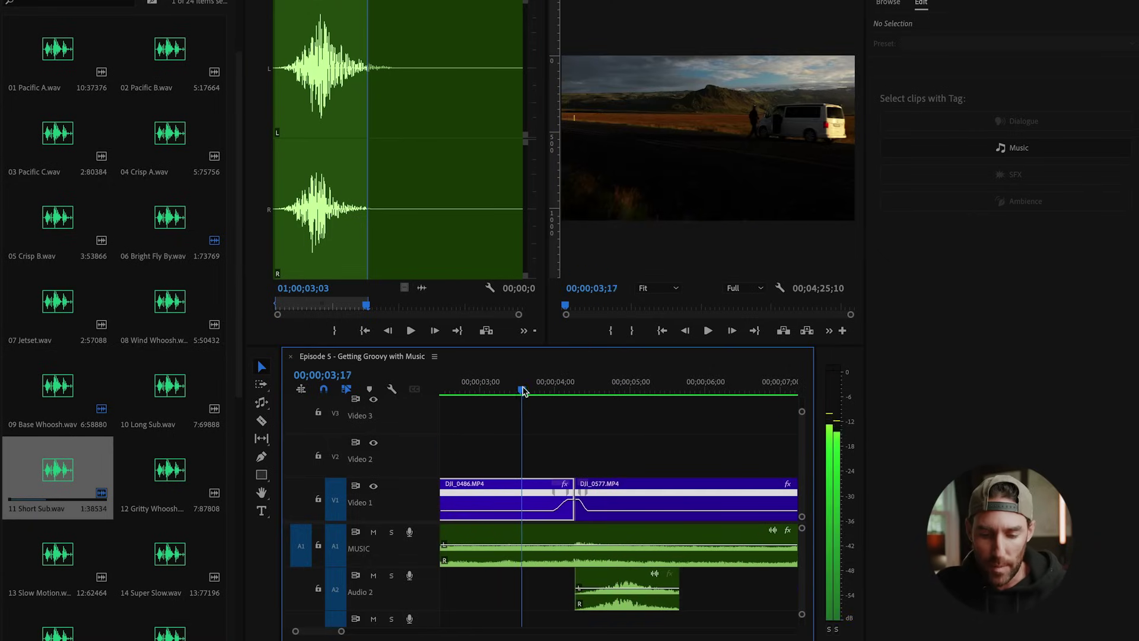
{"action": "left_click_drag", "start_coordinate": [630, 608], "coordinate": [593, 609]}
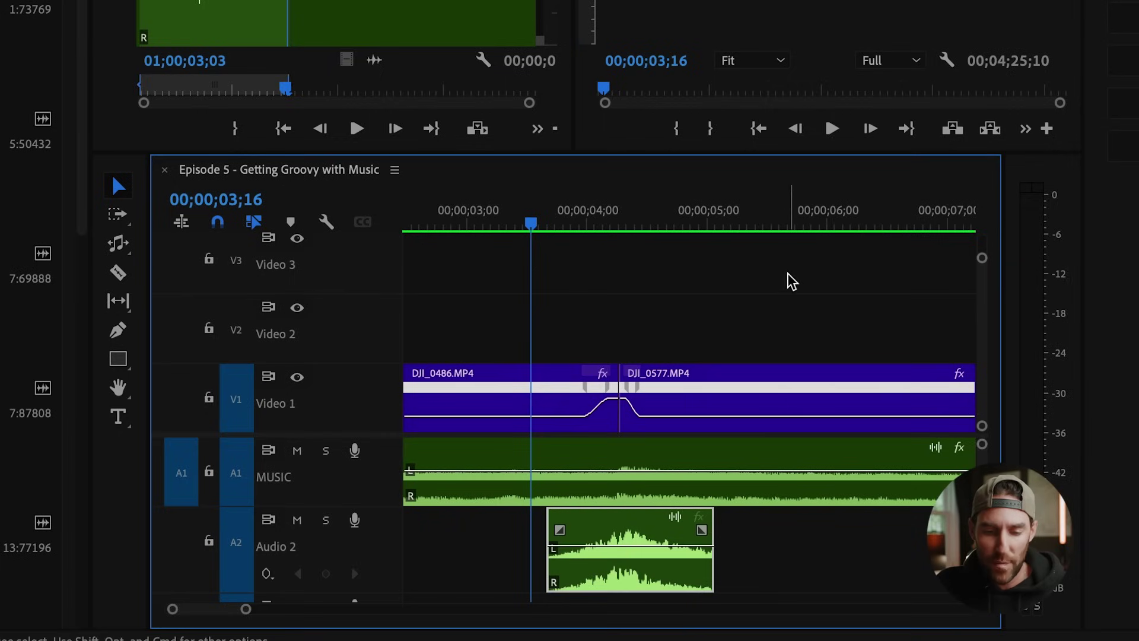
Step: Play the whoosh over the DJI_0486 to DJI_0577 cut to check its timing
{"action": "left_click_drag", "start_coordinate": [620, 156], "coordinate": [682, 73]}
{"action": "key", "text": "equal"}
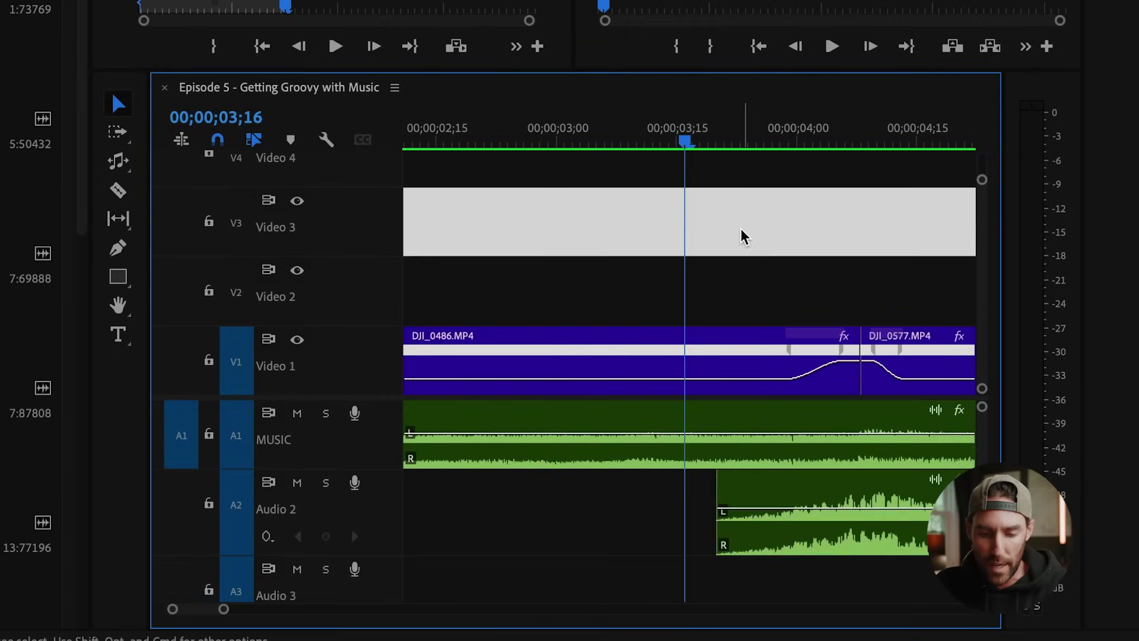
{"action": "scroll", "coordinate": [842, 409], "scroll_direction": "right", "scroll_amount": 5}
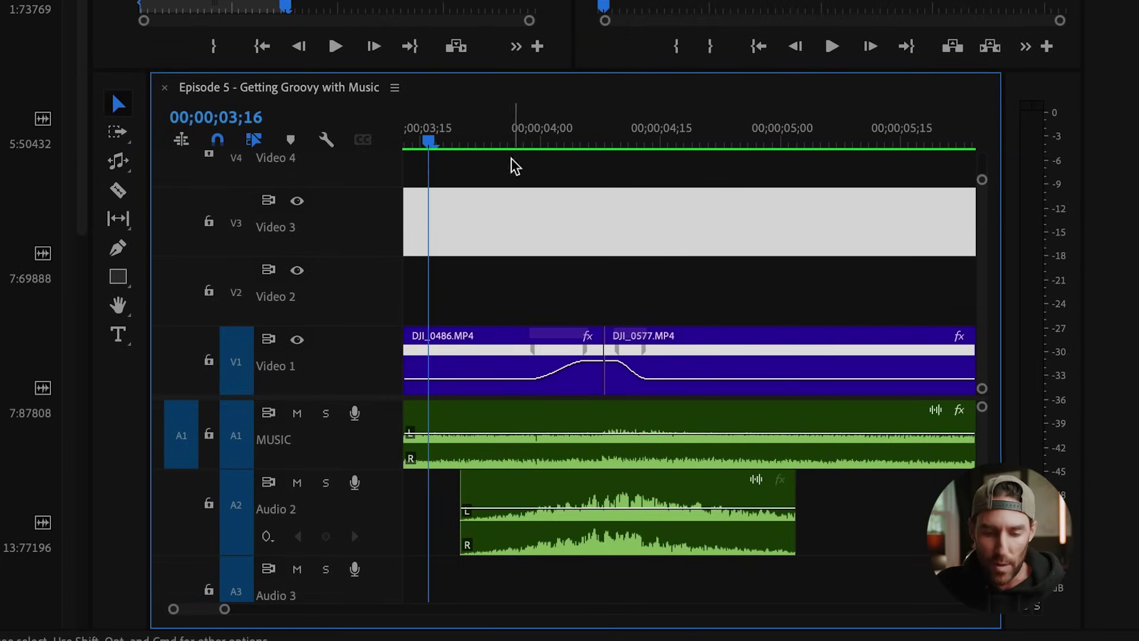
{"action": "left_click", "coordinate": [502, 141]}
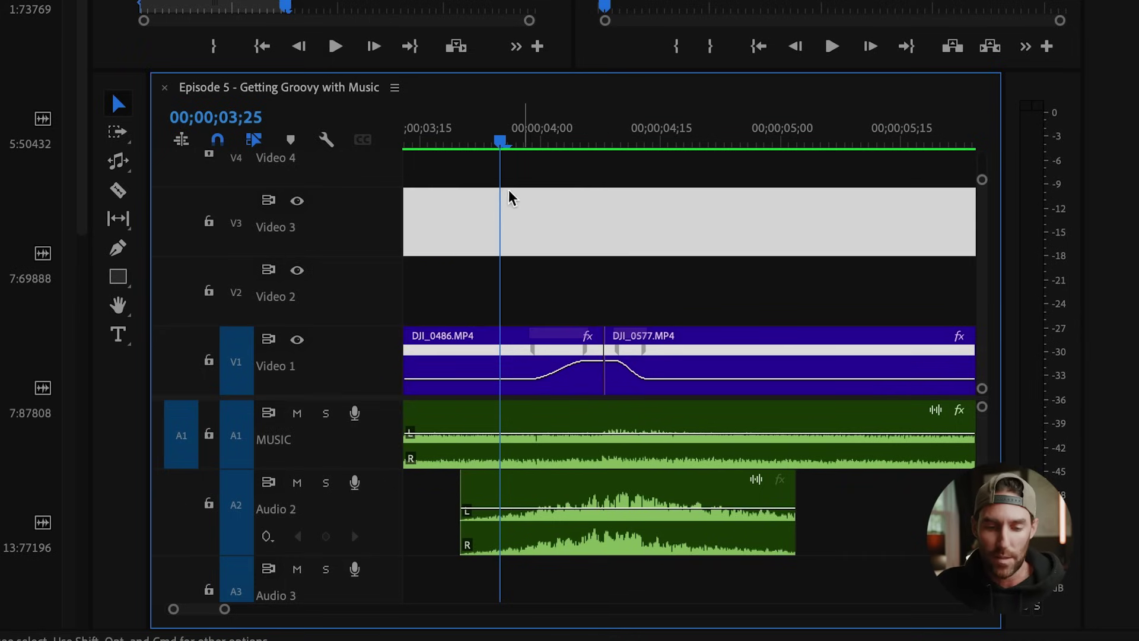
{"action": "left_click", "coordinate": [438, 140]}
{"action": "key", "text": "space"}
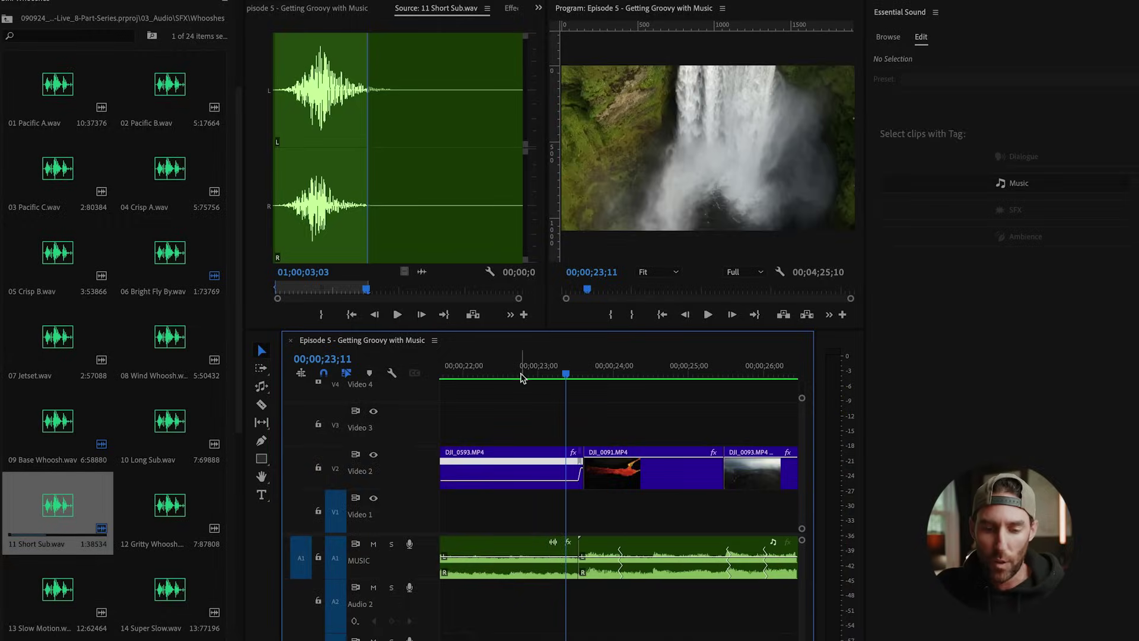
{"action": "left_click", "coordinate": [520, 376]}
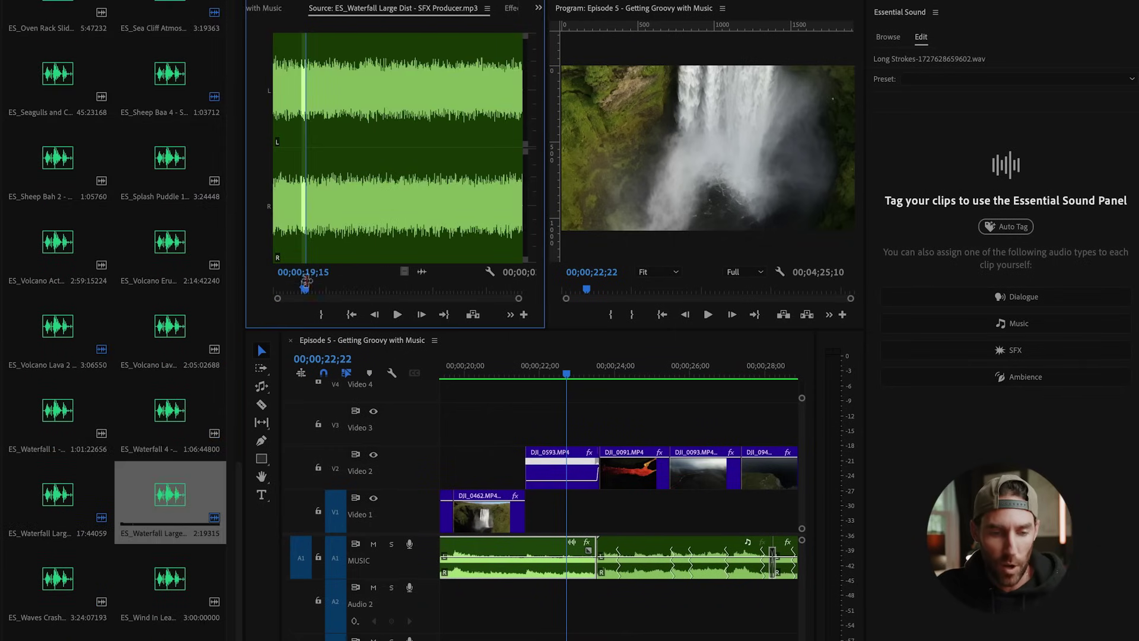
Step: Mark an In/Out section of the ES_Waterfall Large Dist sound and place it on Audio 2 at 21;10
{"action": "left_click_drag", "start_coordinate": [308, 292], "coordinate": [321, 291]}
{"action": "key", "text": "i"}
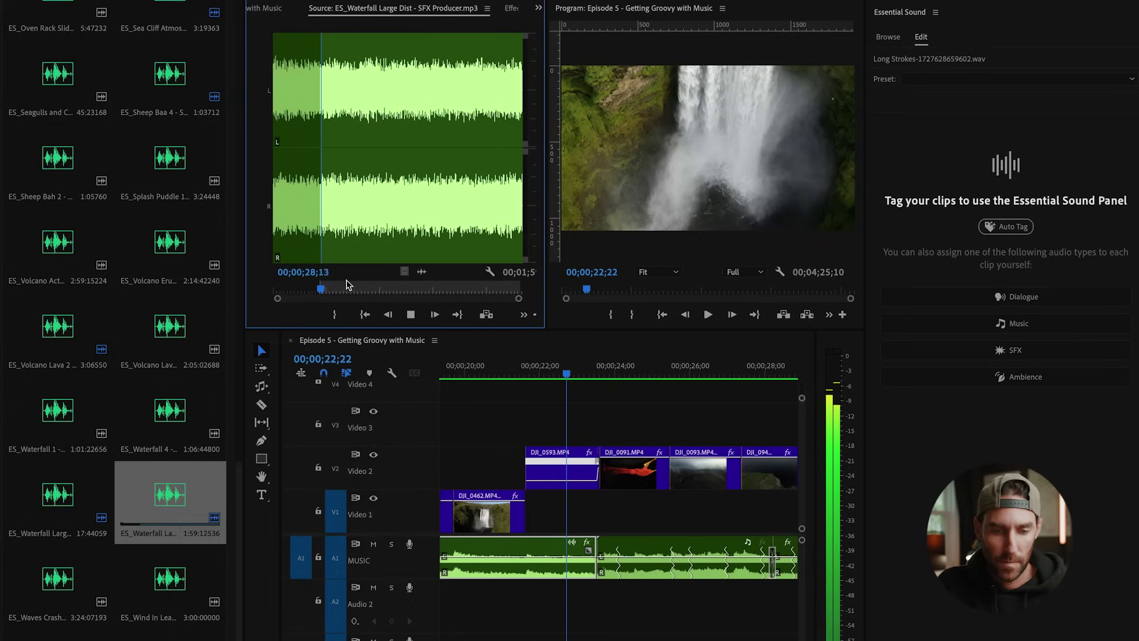
{"action": "key", "text": "o"}
{"action": "key", "text": "space"}
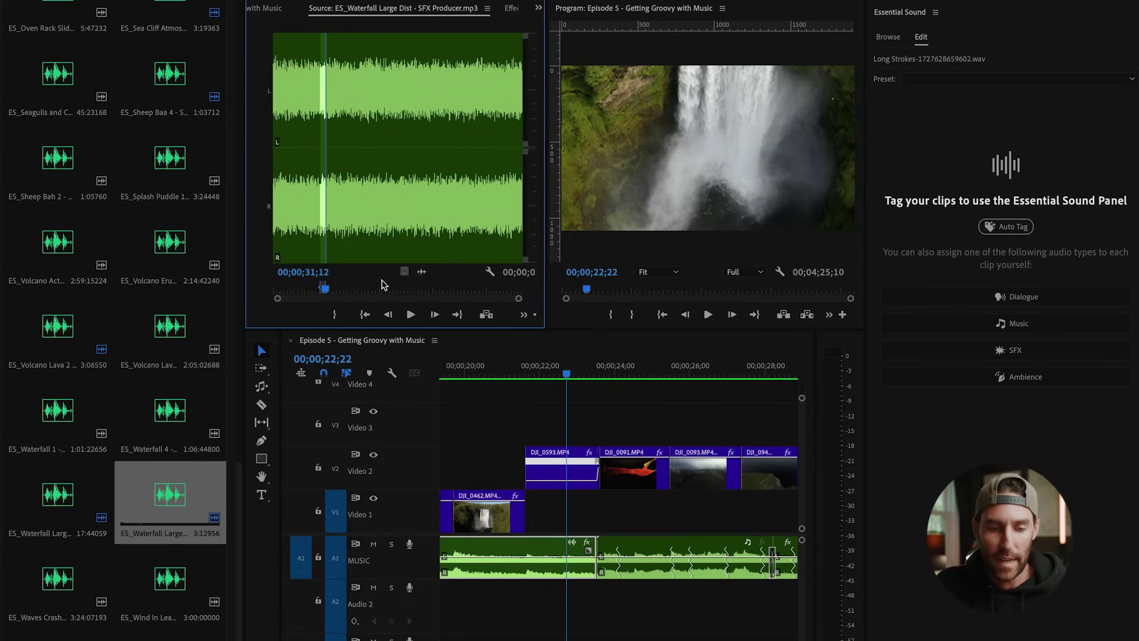
{"action": "left_click_drag", "start_coordinate": [591, 395], "coordinate": [522, 601]}
Step: Scrub the waterfall shots from 20;10 to 22;06 to check the sound, then select the Audio 2 clip
{"action": "key", "text": "j"}
{"action": "key", "text": "j"}
{"action": "key", "text": "k"}
{"action": "key", "text": "minus"}
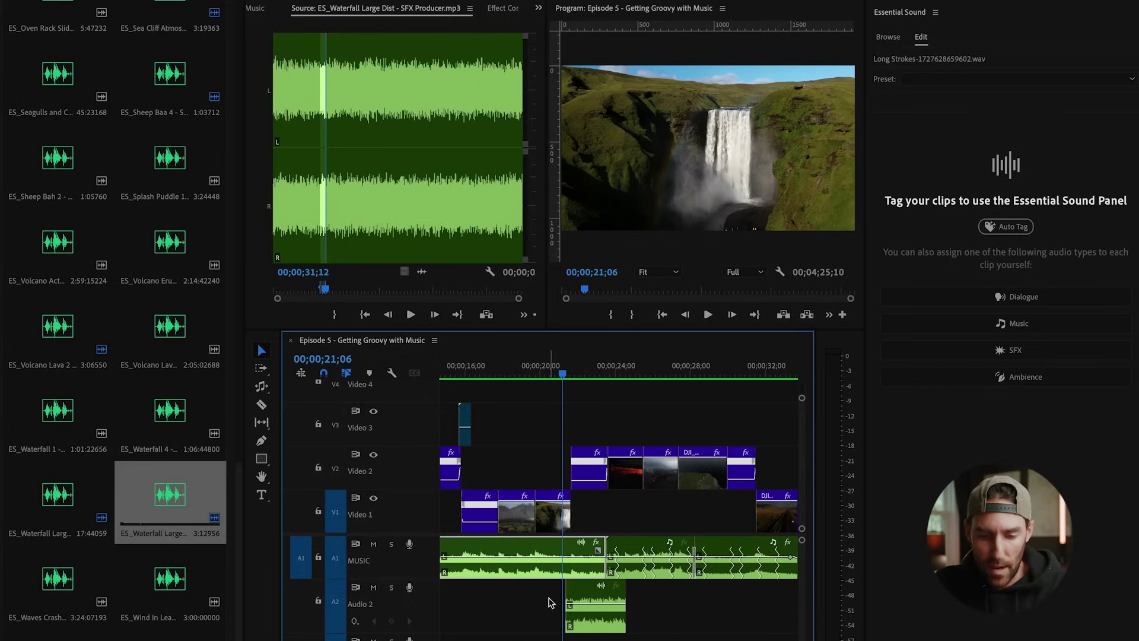
{"action": "left_click", "coordinate": [547, 372]}
{"action": "left_click_drag", "start_coordinate": [540, 372], "coordinate": [582, 371]}
{"action": "left_click", "coordinate": [556, 369]}
{"action": "left_click", "coordinate": [617, 616]}
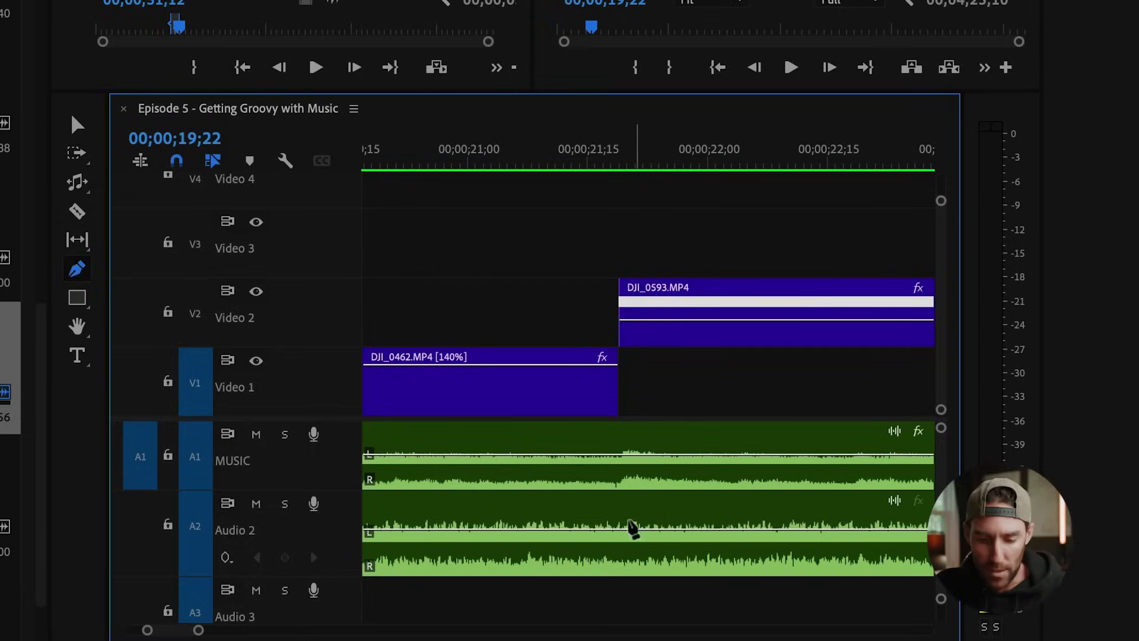
Step: Add volume keyframes on the waterfall sound, lower the first to -10.2 dB, and play the ramp
{"action": "left_click", "coordinate": [620, 525]}
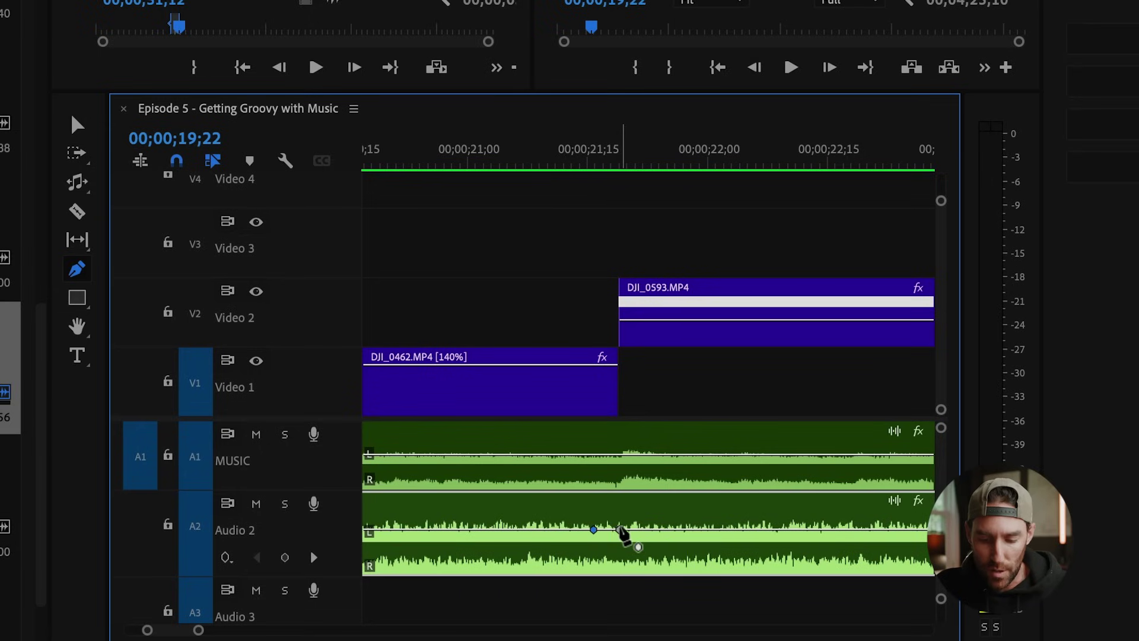
{"action": "key", "text": "minus"}
{"action": "key", "text": "v"}
{"action": "left_click_drag", "start_coordinate": [617, 528], "coordinate": [616, 550]}
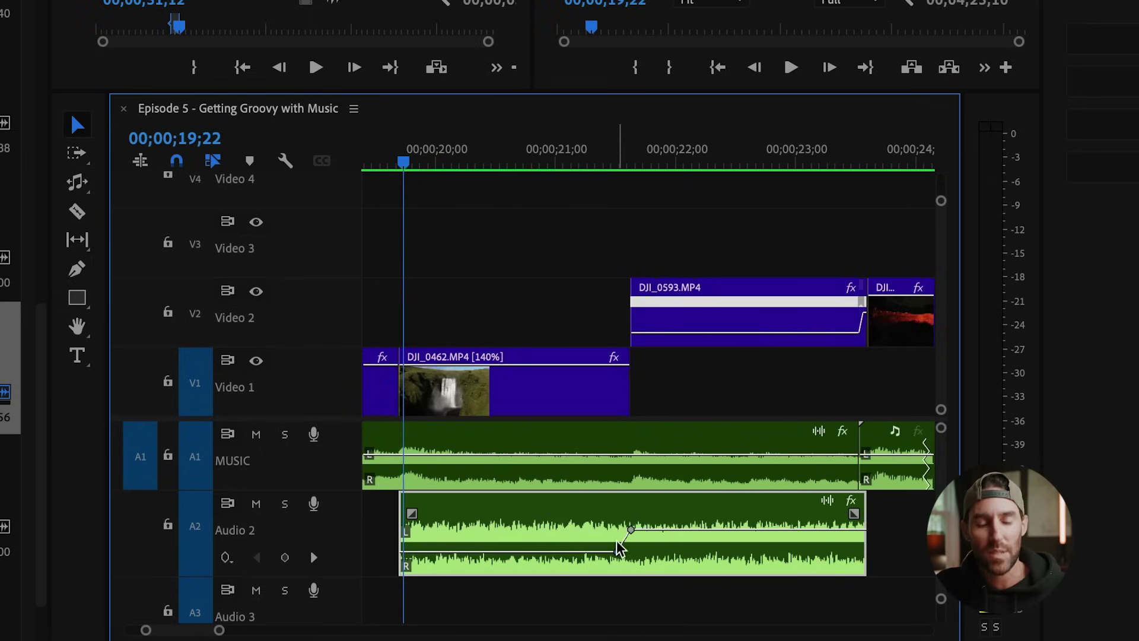
{"action": "key", "text": "space"}
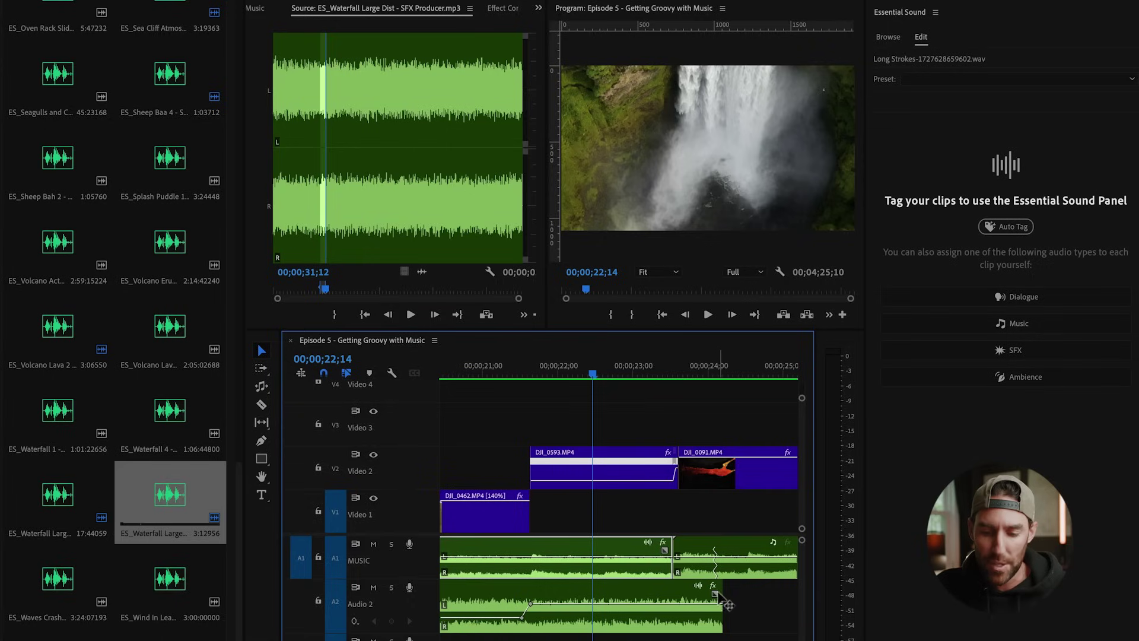
Step: Check the fade at the waterfall sound's end and play back from 22;14
{"action": "left_click", "coordinate": [716, 596]}
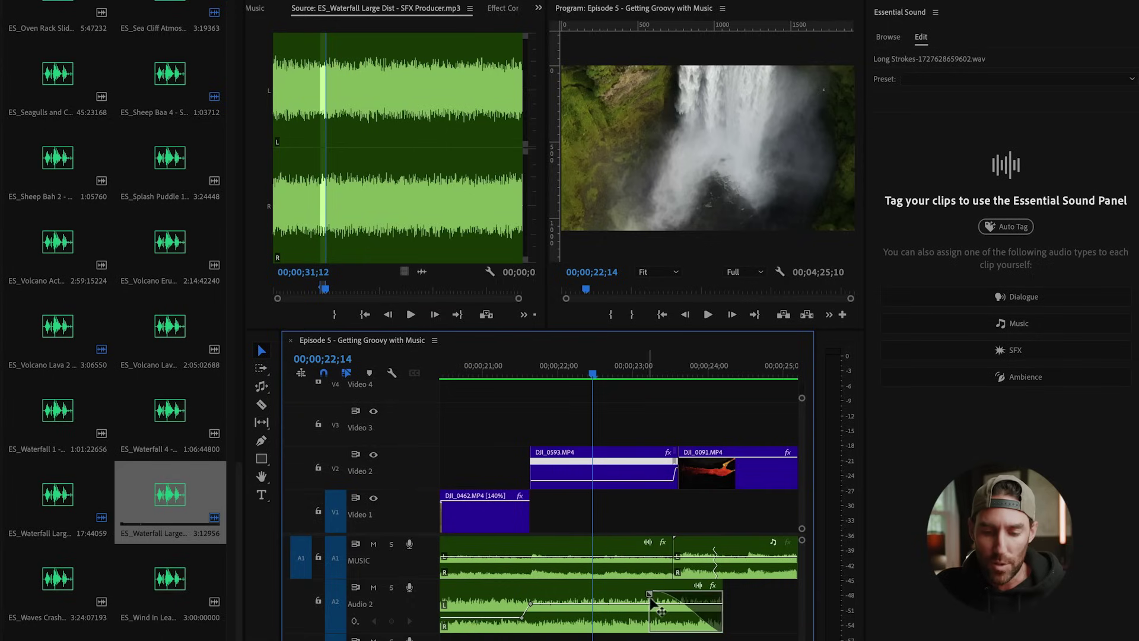
{"action": "left_click", "coordinate": [731, 590]}
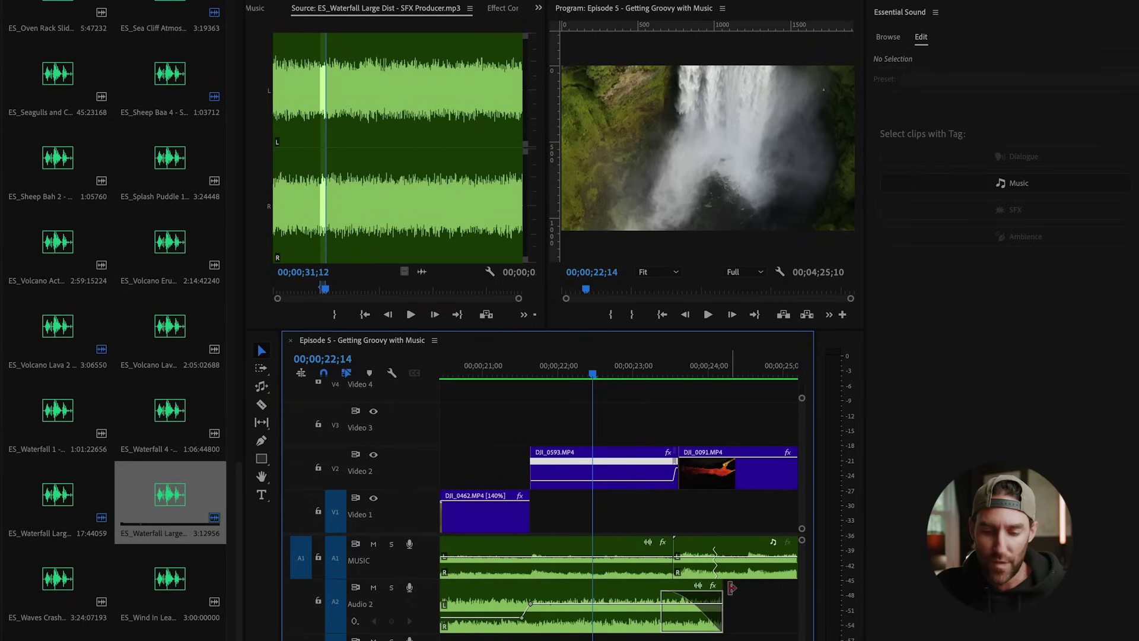
{"action": "key", "text": "space"}
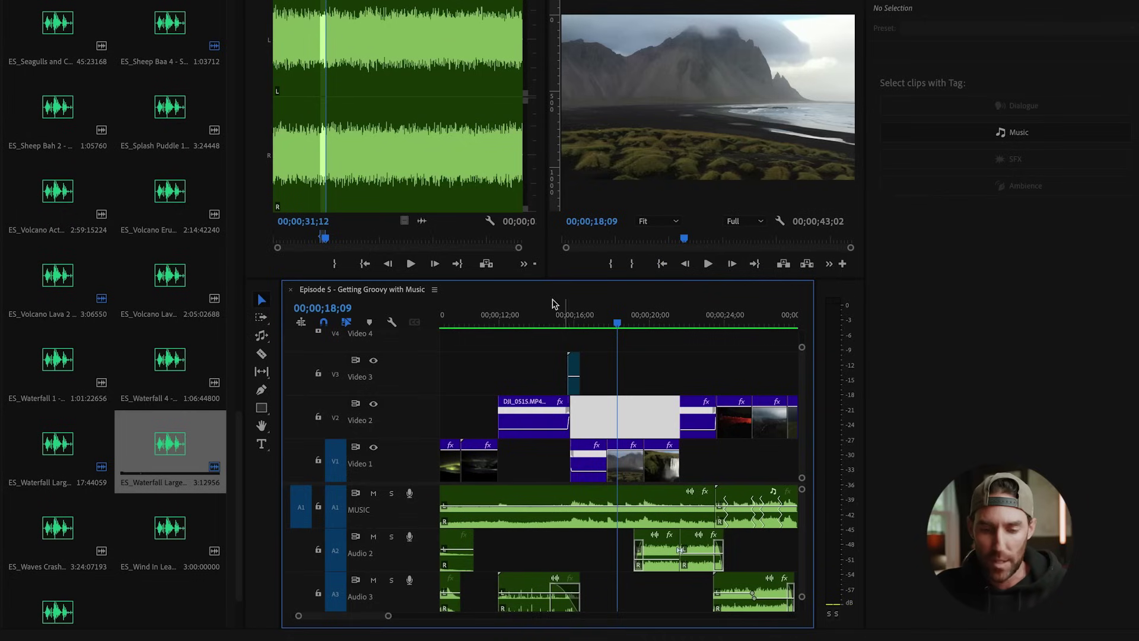
Step: Mute the A1 MUSIC track and play from 08;25 to 11;03 to hear only the effects
{"action": "left_click_drag", "start_coordinate": [615, 314], "coordinate": [563, 314]}
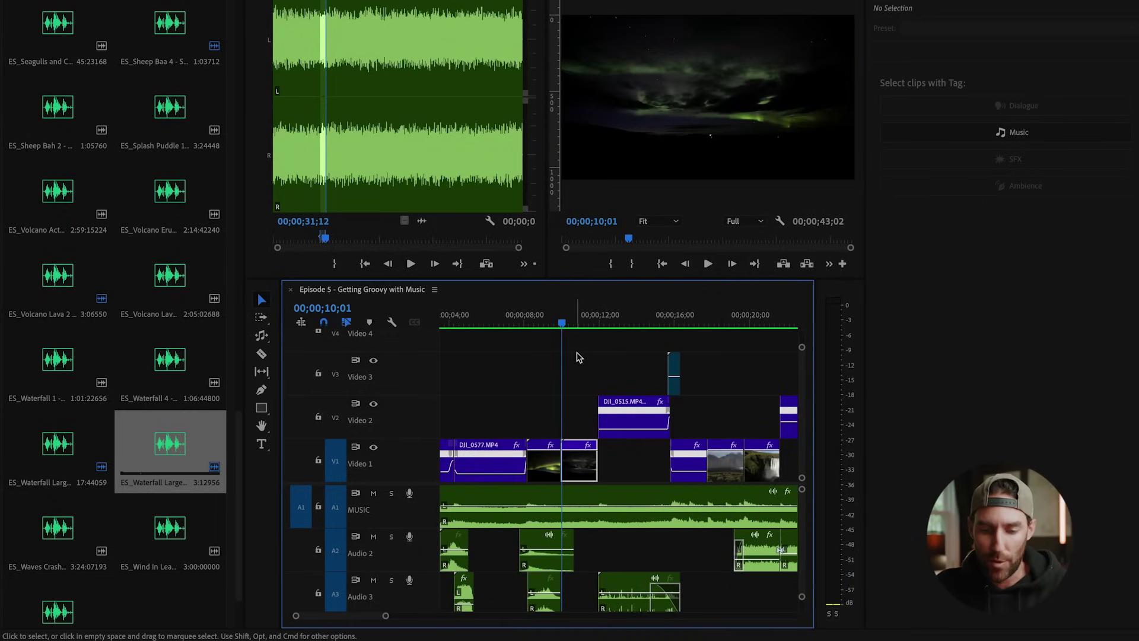
{"action": "left_click", "coordinate": [540, 320]}
{"action": "left_click", "coordinate": [373, 493]}
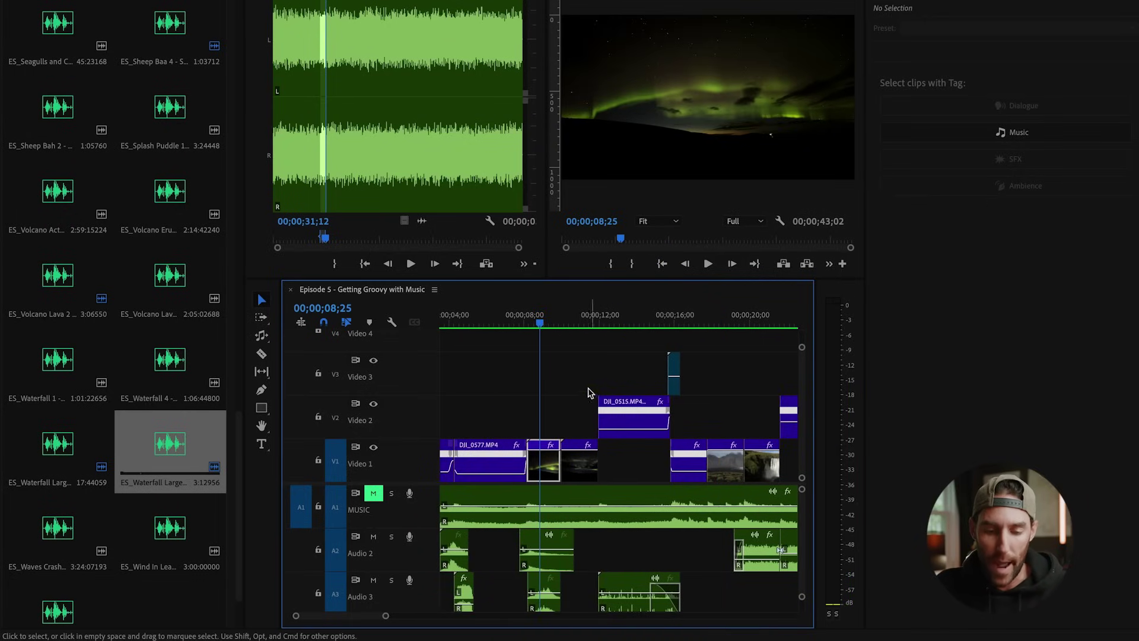
{"action": "key", "text": "space"}
{"action": "key", "text": "equal"}
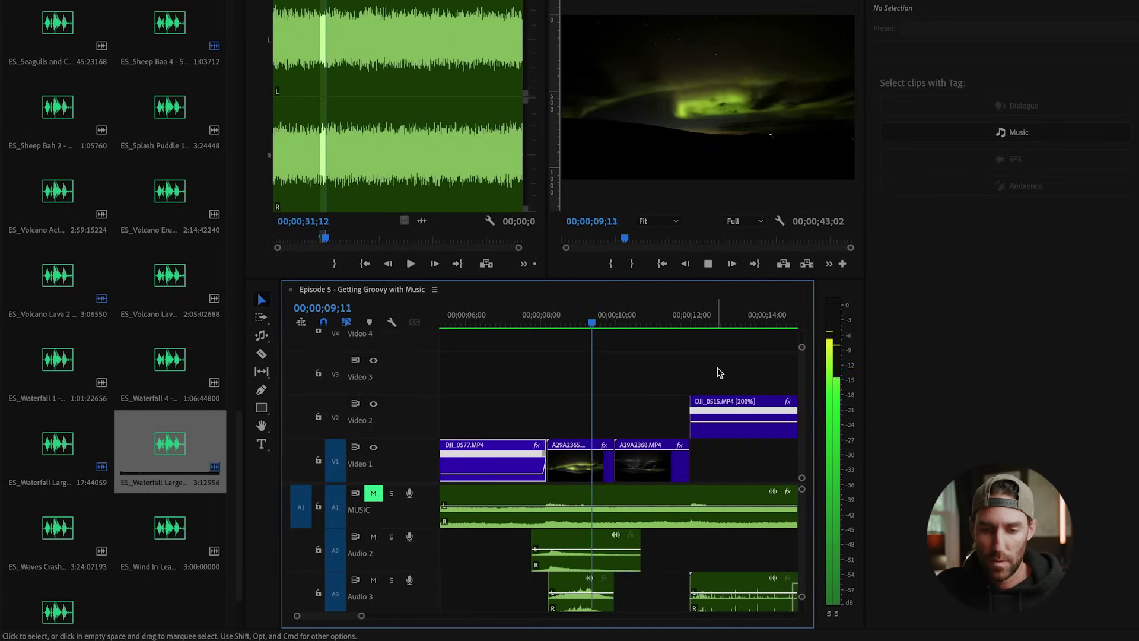
{"action": "key", "text": "space"}
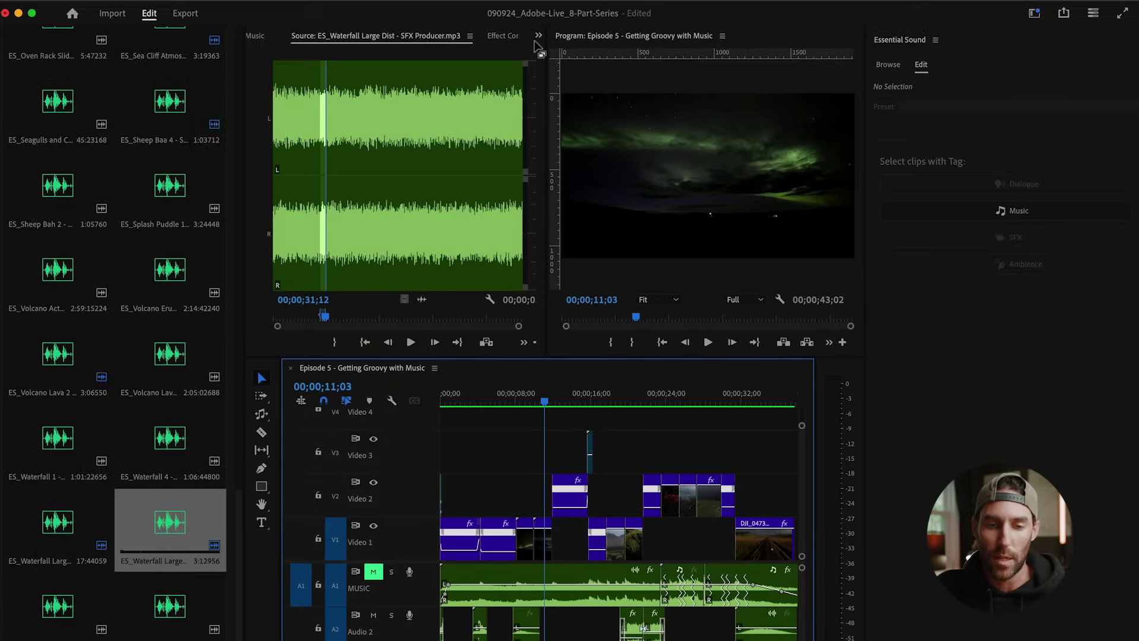
Step: In the Audio Track Mixer, lower the A1 MUSIC fader to -4.9 dB and play back to 21;25
{"action": "left_click", "coordinate": [524, 48]}
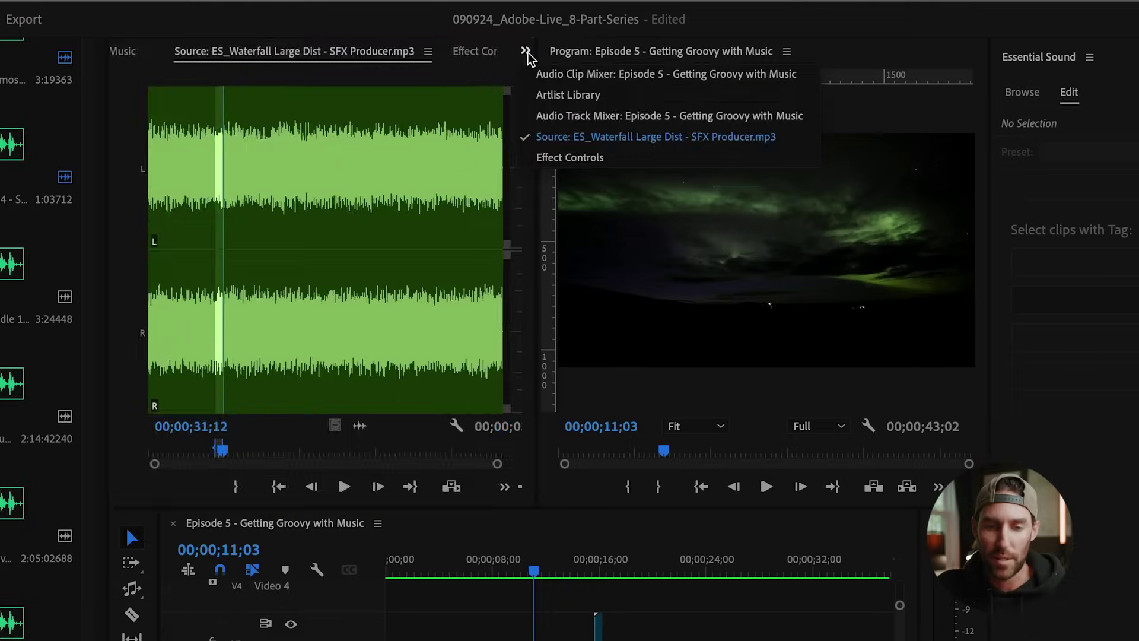
{"action": "left_click", "coordinate": [567, 114]}
{"action": "left_click", "coordinate": [530, 630]}
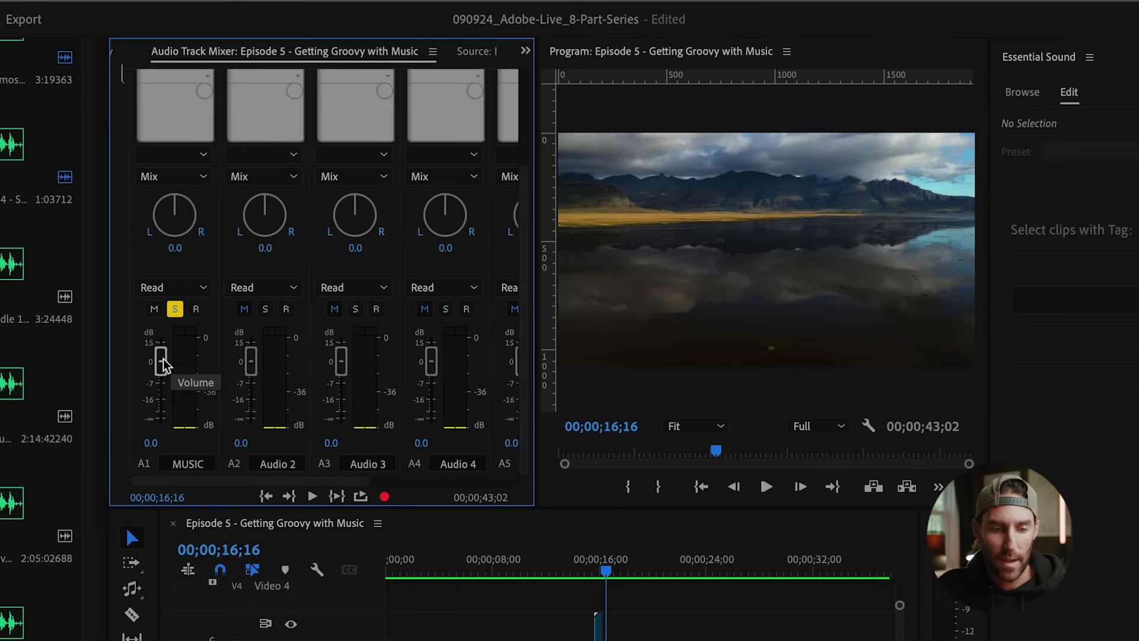
{"action": "left_click_drag", "start_coordinate": [160, 360], "coordinate": [159, 377]}
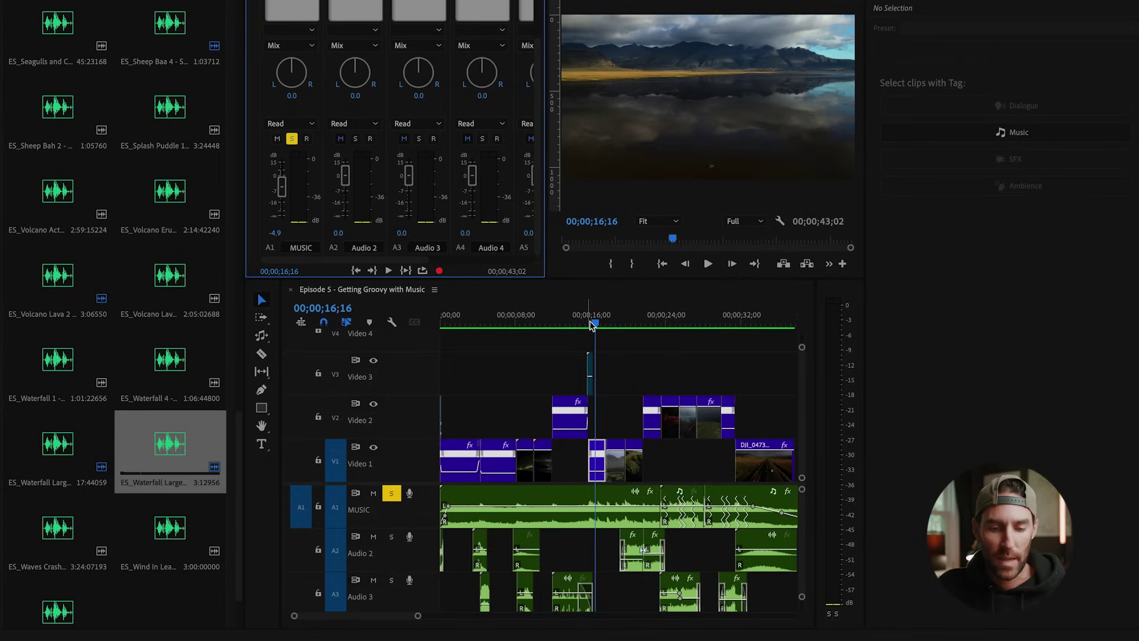
{"action": "key", "text": "space"}
{"action": "scroll", "coordinate": [660, 362], "scroll_direction": "down", "scroll_amount": 3}
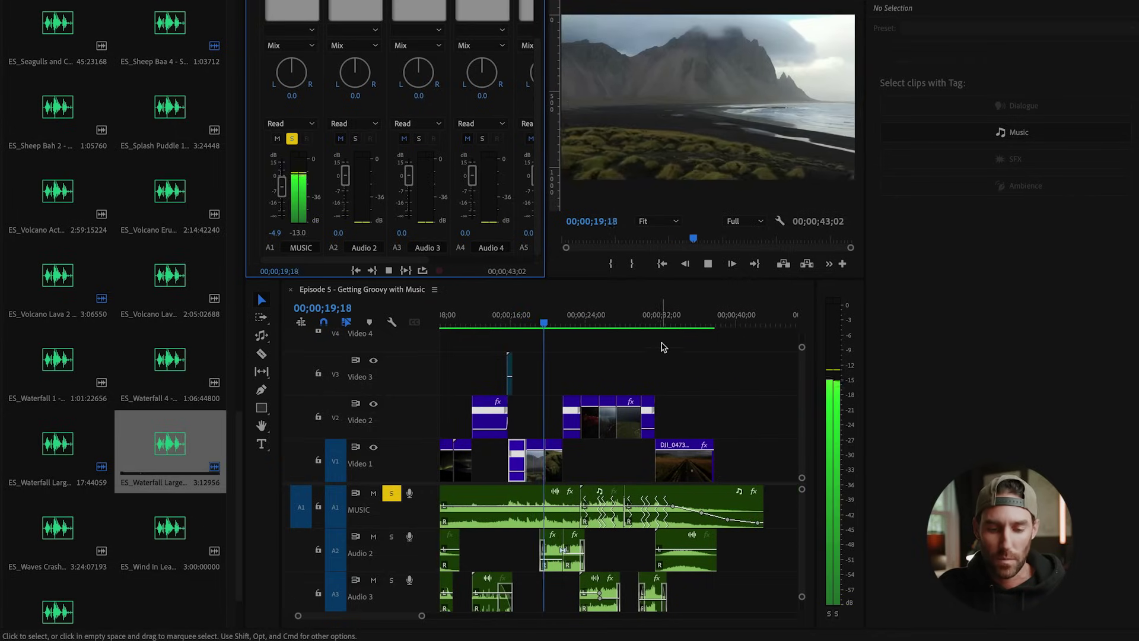
{"action": "key", "text": "space"}
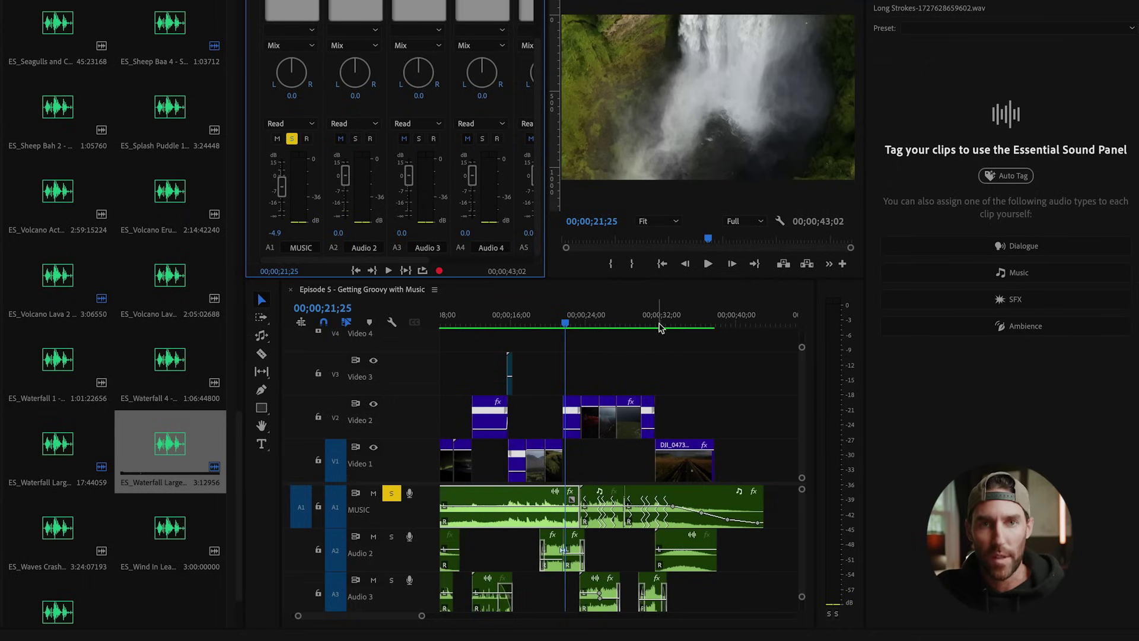
Step: Select the Long Strokes music clip on the MUSIC track
{"action": "left_click", "coordinate": [544, 392]}
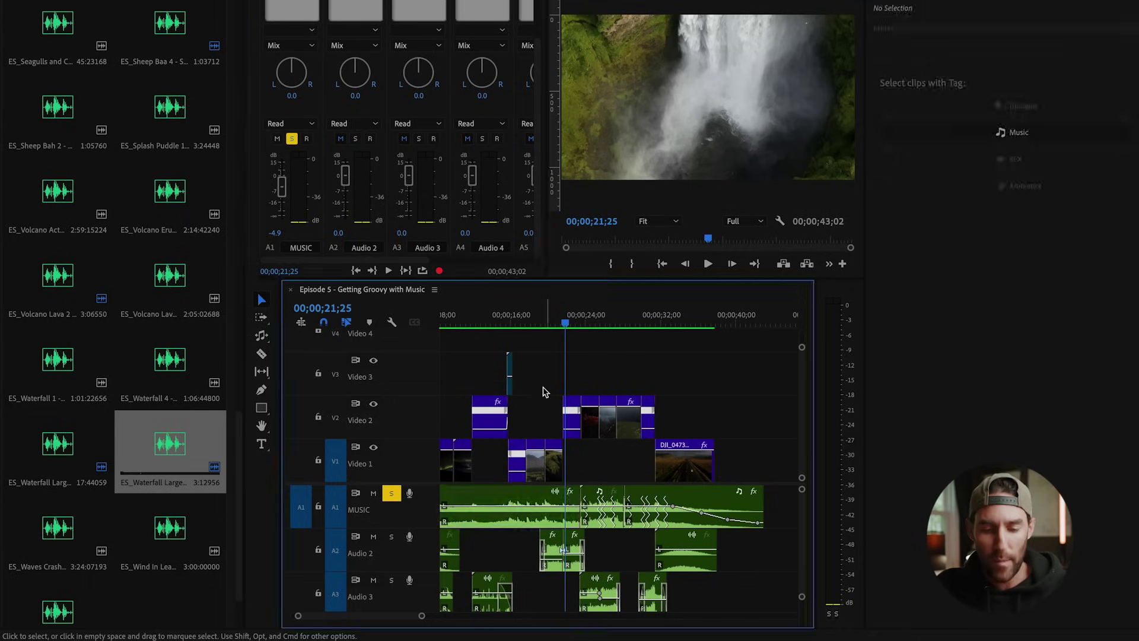
{"action": "left_click", "coordinate": [519, 510]}
{"action": "left_click", "coordinate": [596, 509]}
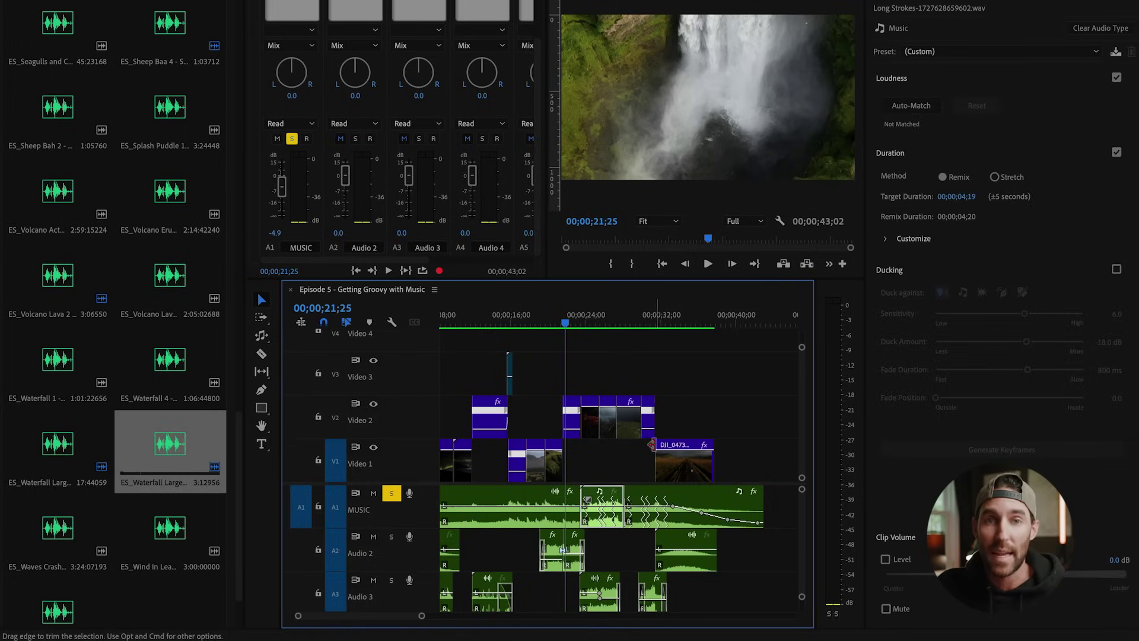
{"action": "scroll", "coordinate": [308, 24], "scroll_direction": "up", "scroll_amount": 3}
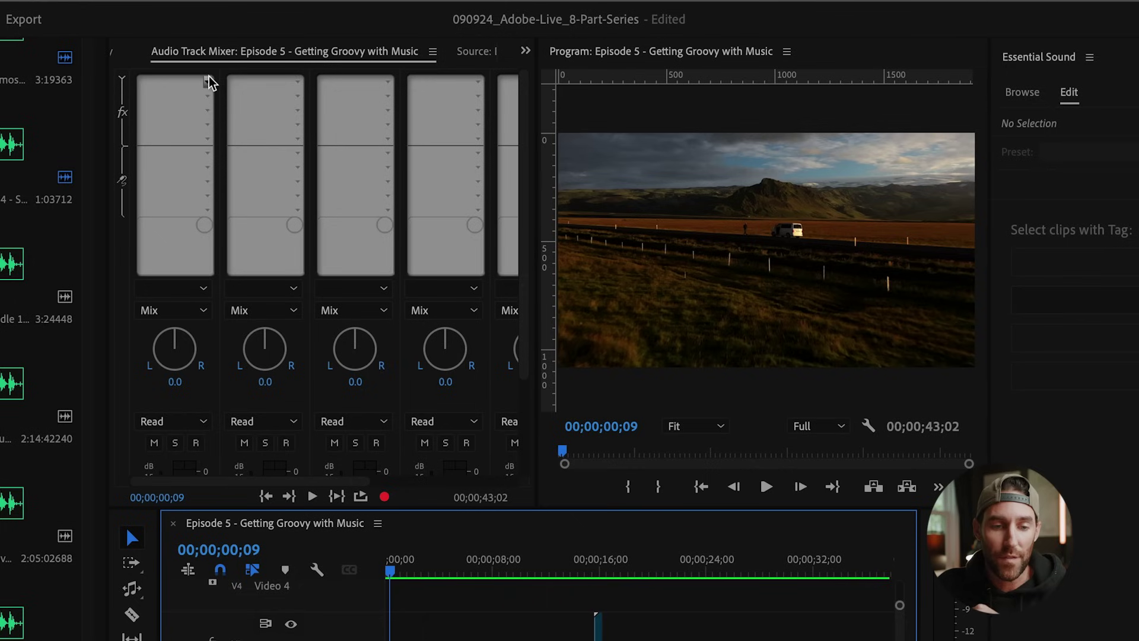
{"action": "left_click", "coordinate": [208, 82]}
{"action": "mouse_move", "coordinate": [212, 141]}
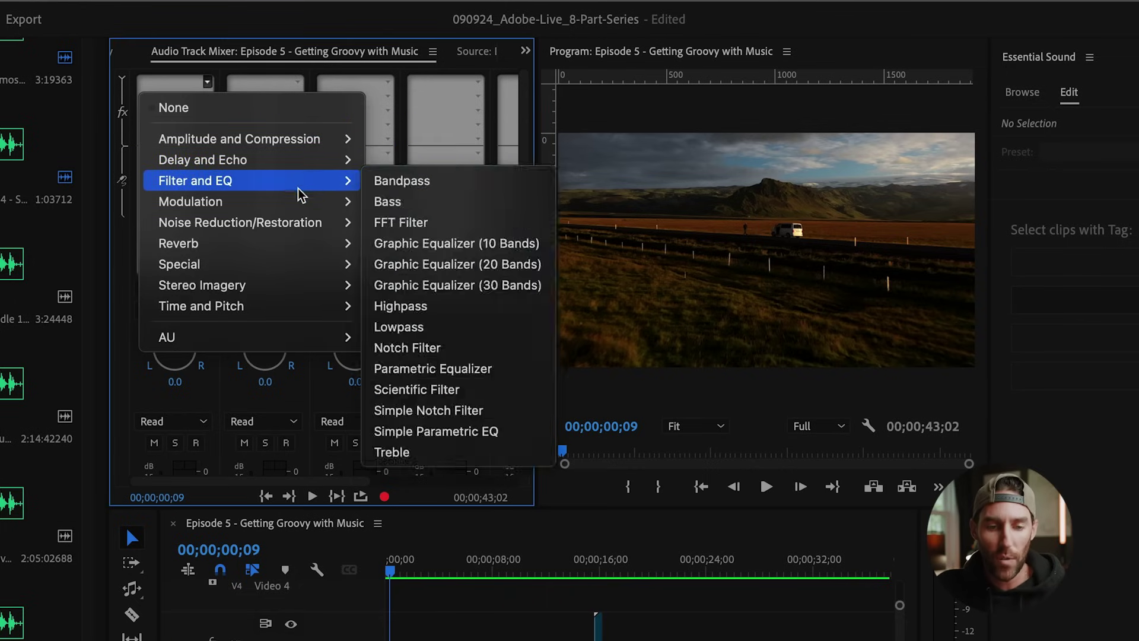
{"action": "mouse_move", "coordinate": [280, 245]}
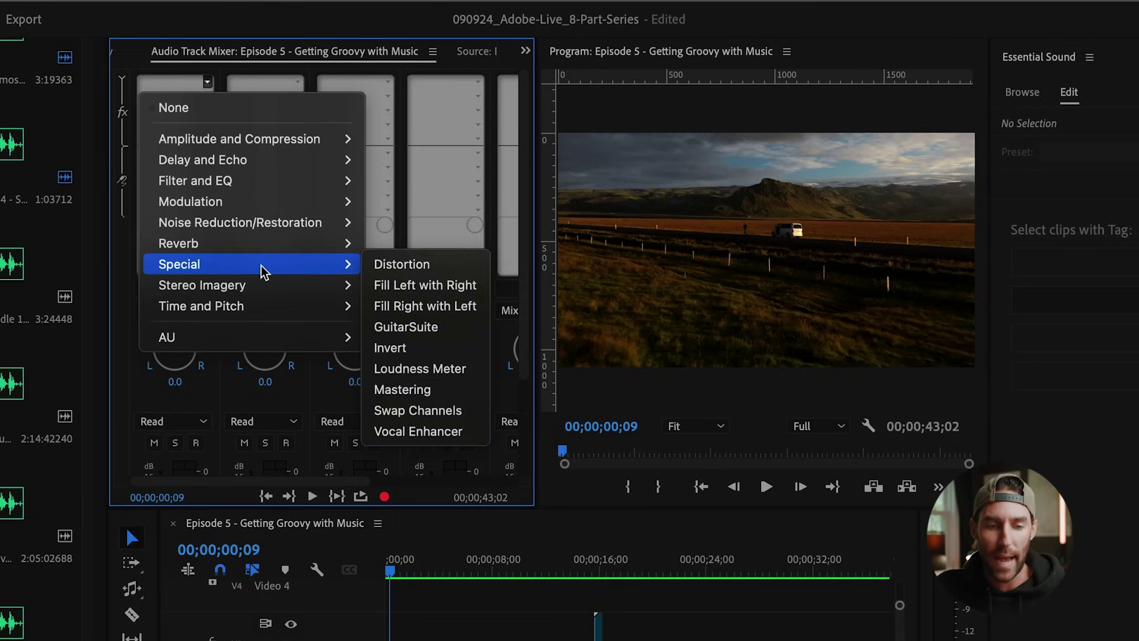
{"action": "left_click", "coordinate": [135, 62]}
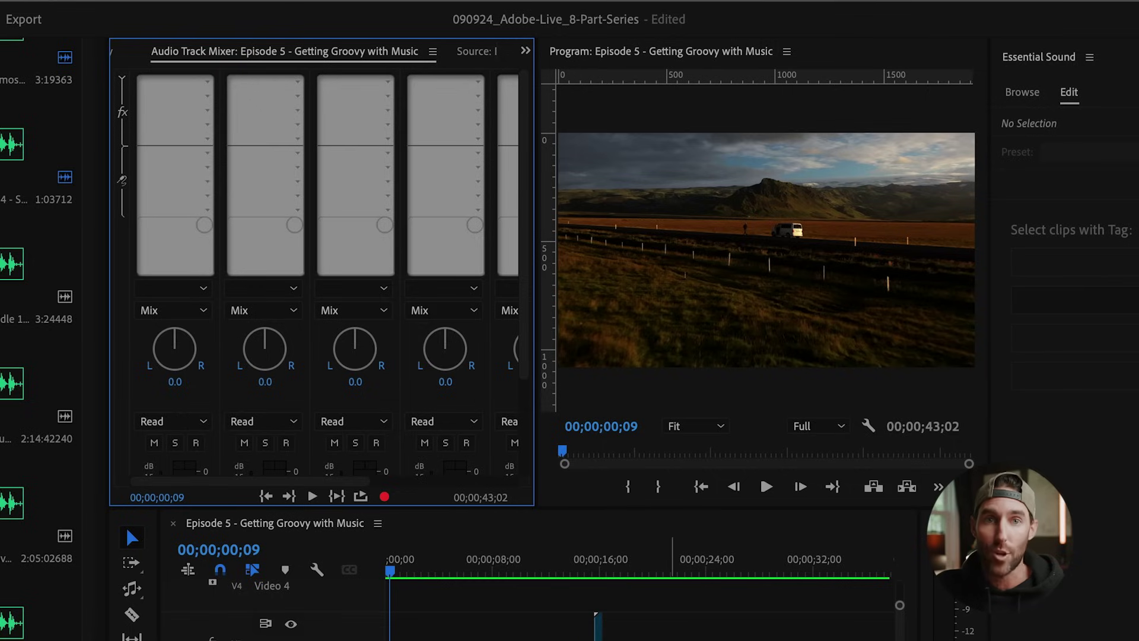
{"action": "left_click", "coordinate": [596, 629]}
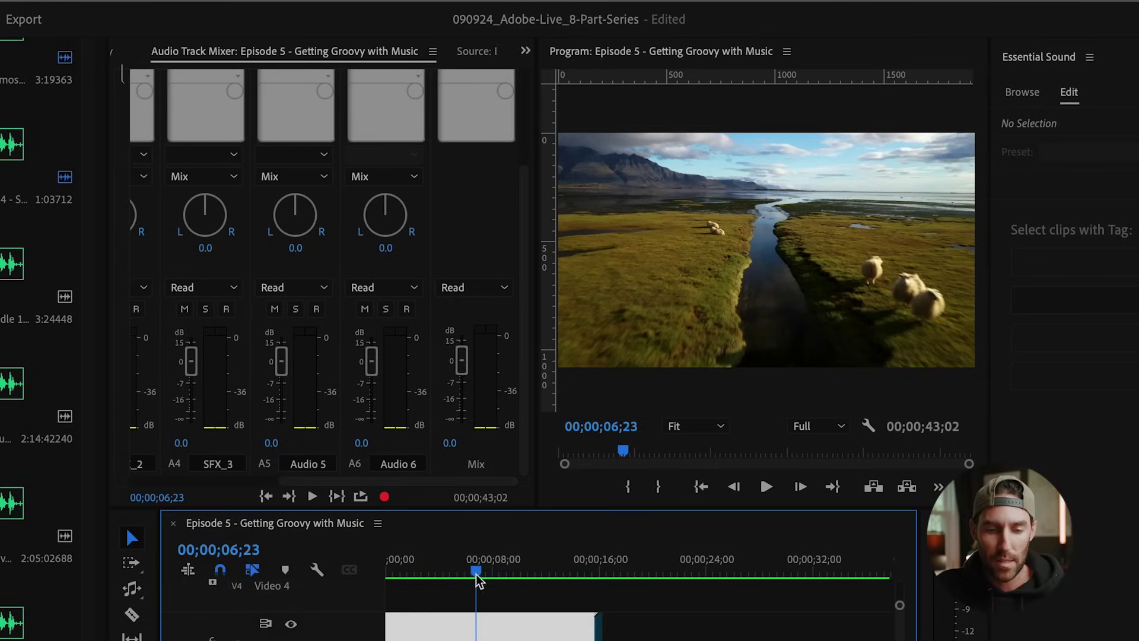
Step: Play from about 02;00 and pull the Mix master fader down to -6.0 dB
{"action": "left_click_drag", "start_coordinate": [477, 571], "coordinate": [413, 570]}
{"action": "key", "text": "space"}
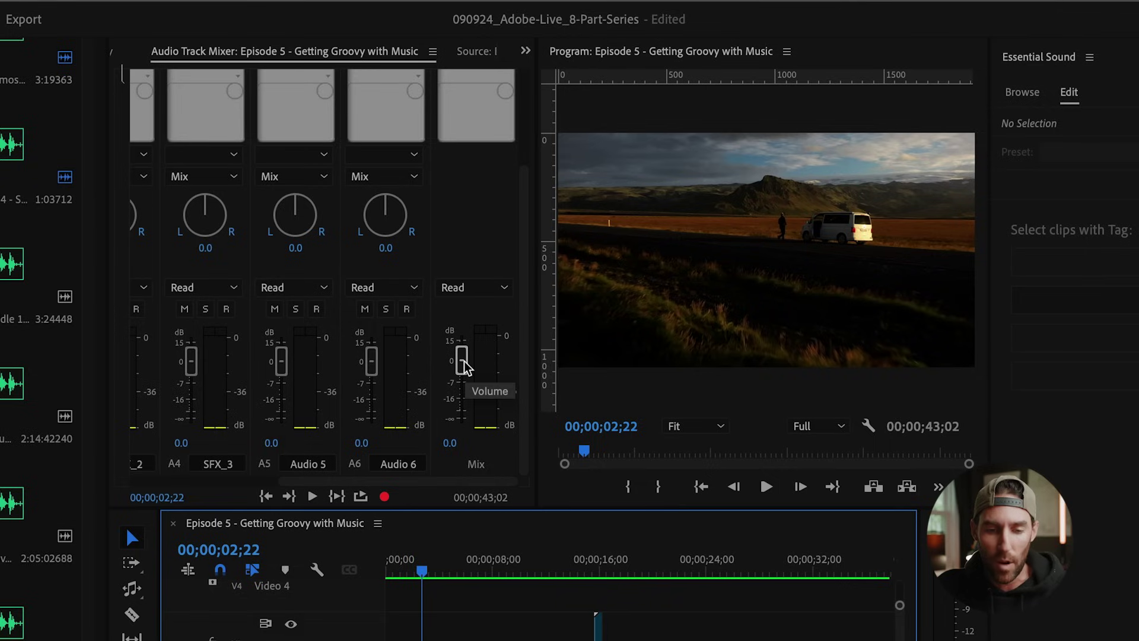
{"action": "left_click_drag", "start_coordinate": [463, 361], "coordinate": [463, 375]}
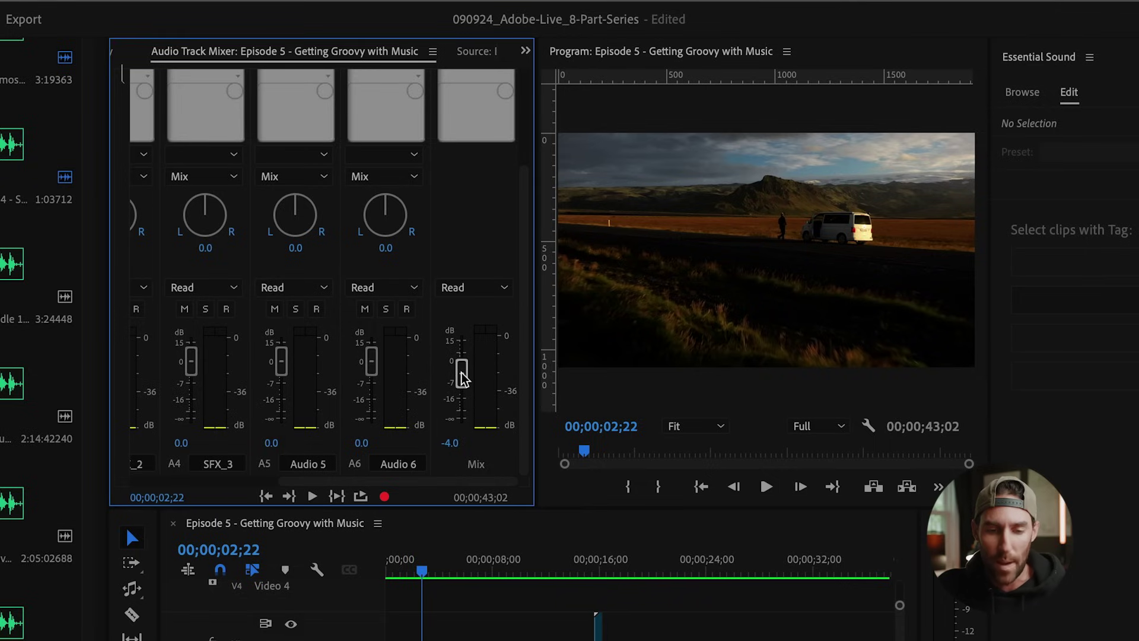